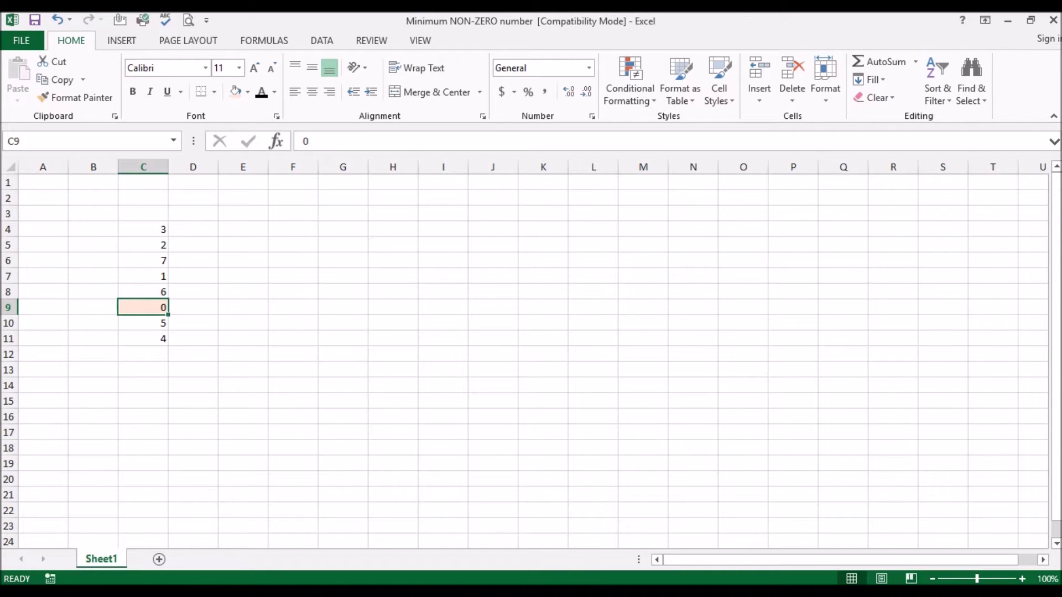
- Enter =MIN(C4:C11) in E4, then move it to F4, where it returns 0
{"action": "left_click", "coordinate": [243, 229]}
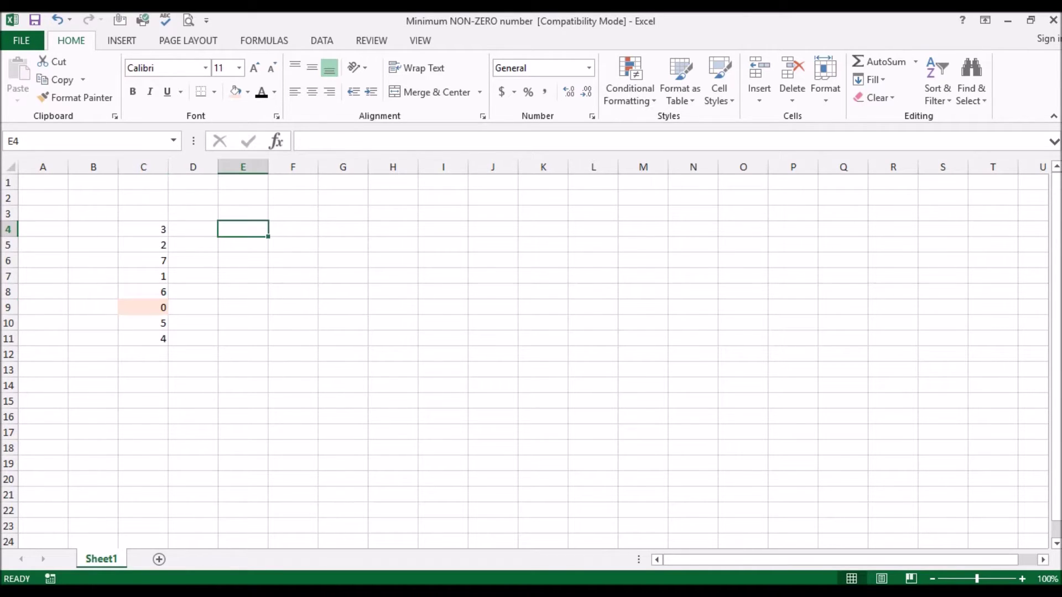
{"action": "type", "text": "=min"}
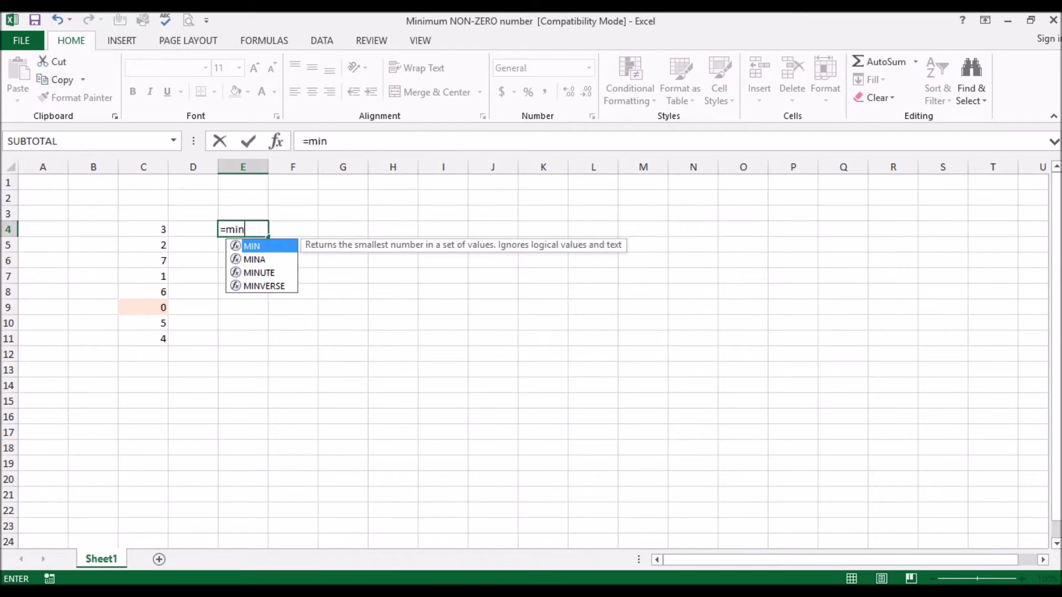
{"action": "type", "text": "("}
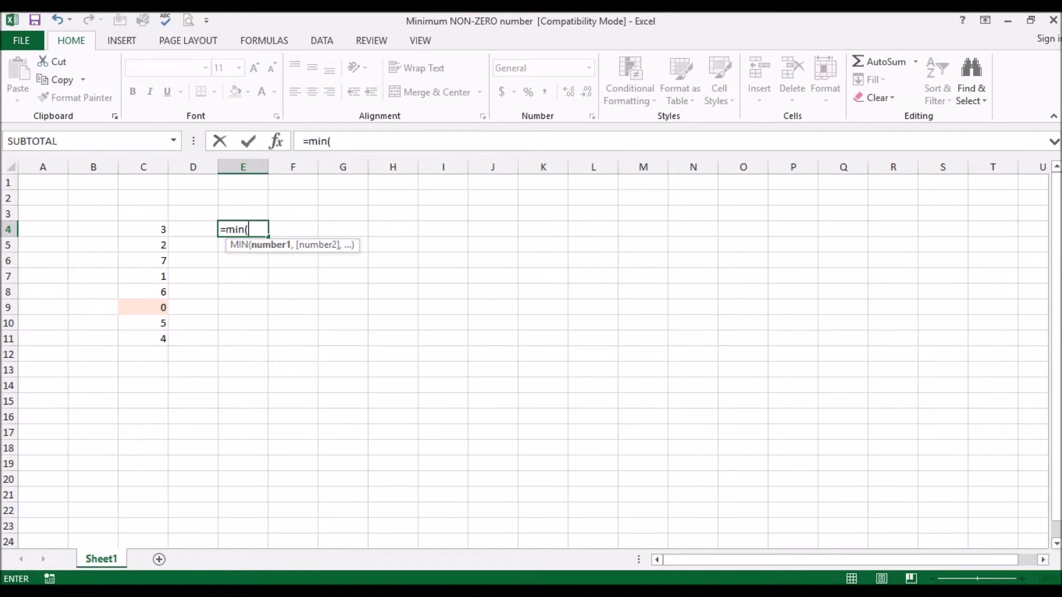
{"action": "left_click_drag", "start_coordinate": [144, 229], "coordinate": [143, 339]}
{"action": "type", "text": ")"}
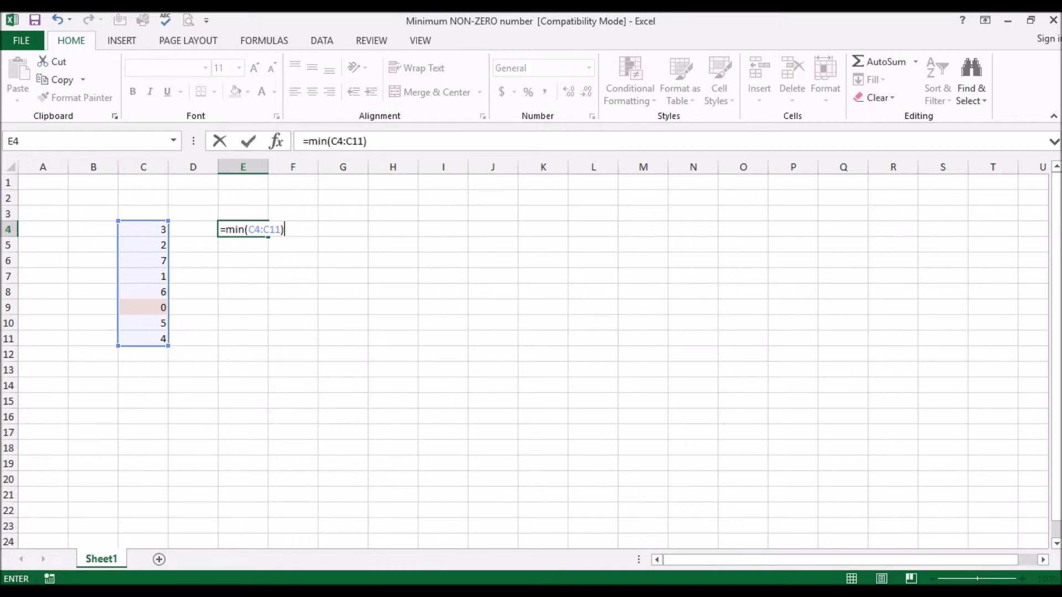
{"action": "key", "text": "Return"}
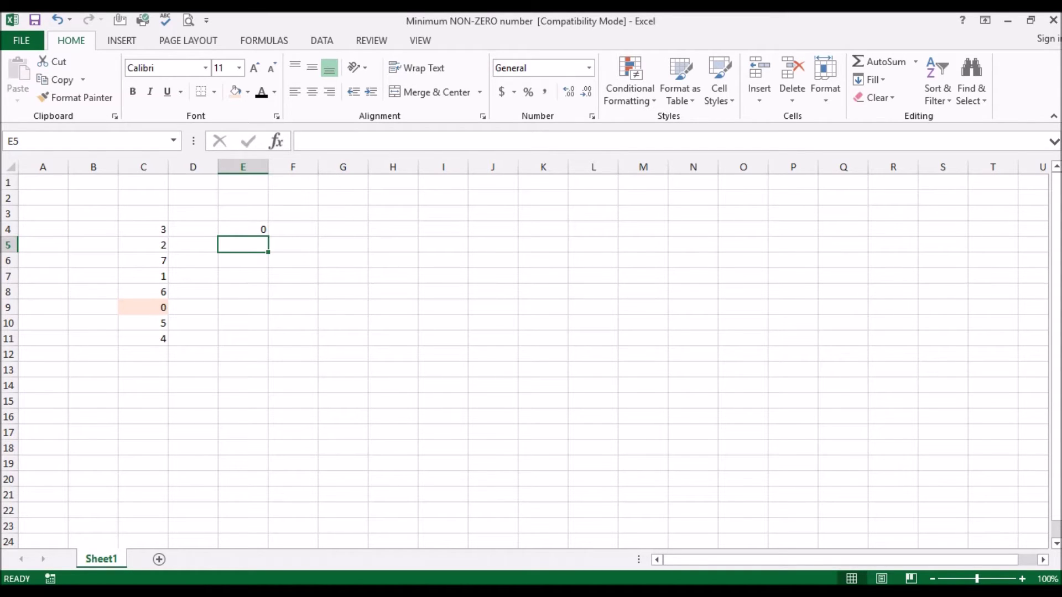
{"action": "left_click", "coordinate": [242, 229]}
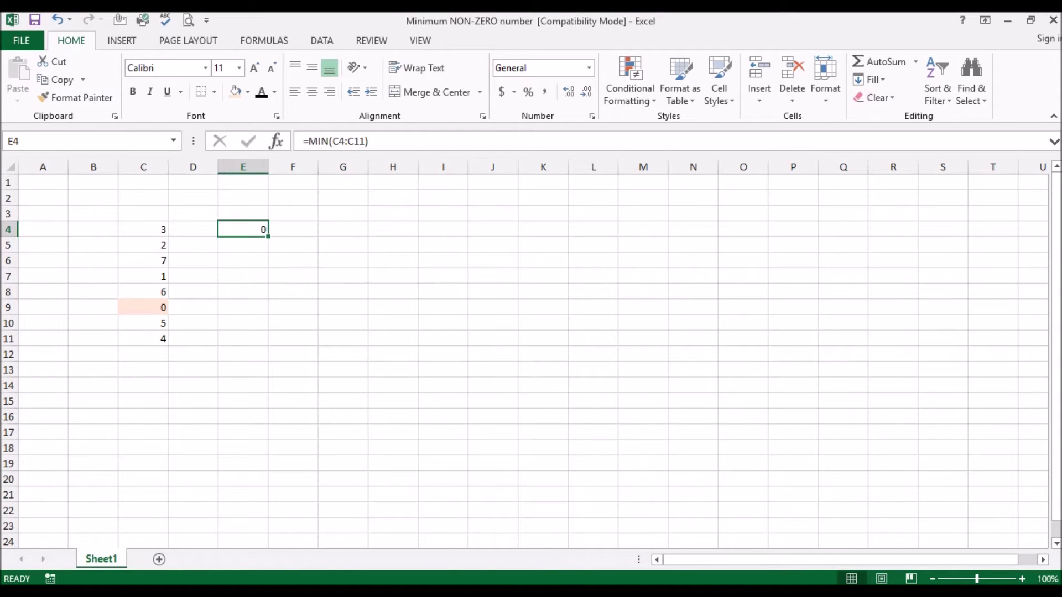
{"action": "left_click_drag", "start_coordinate": [268, 231], "coordinate": [323, 244]}
{"action": "left_click", "coordinate": [292, 291]}
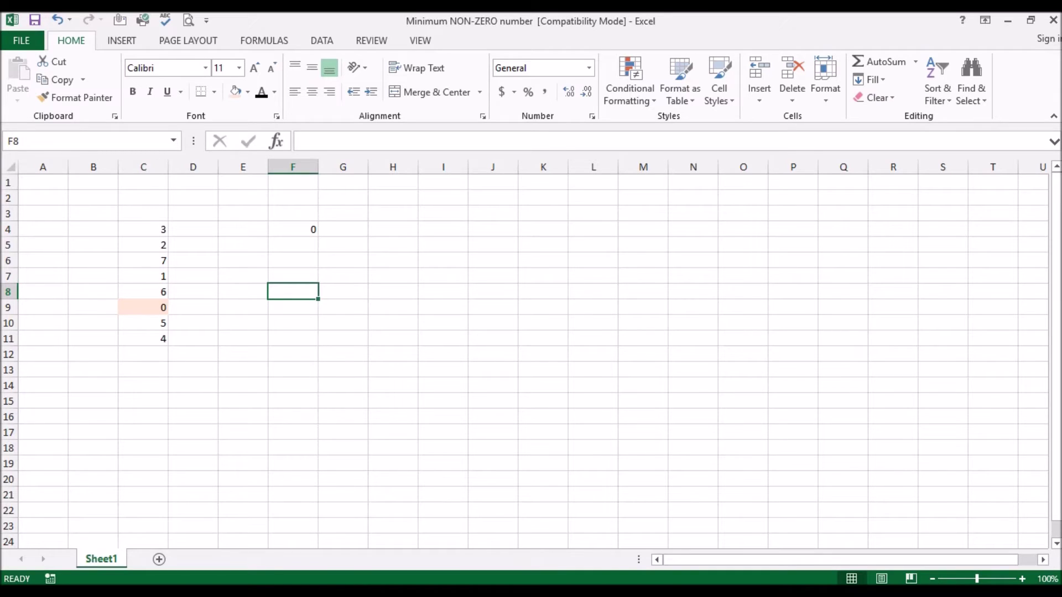
- Fill C7, the cell holding 1, with light green
{"action": "left_click", "coordinate": [143, 276]}
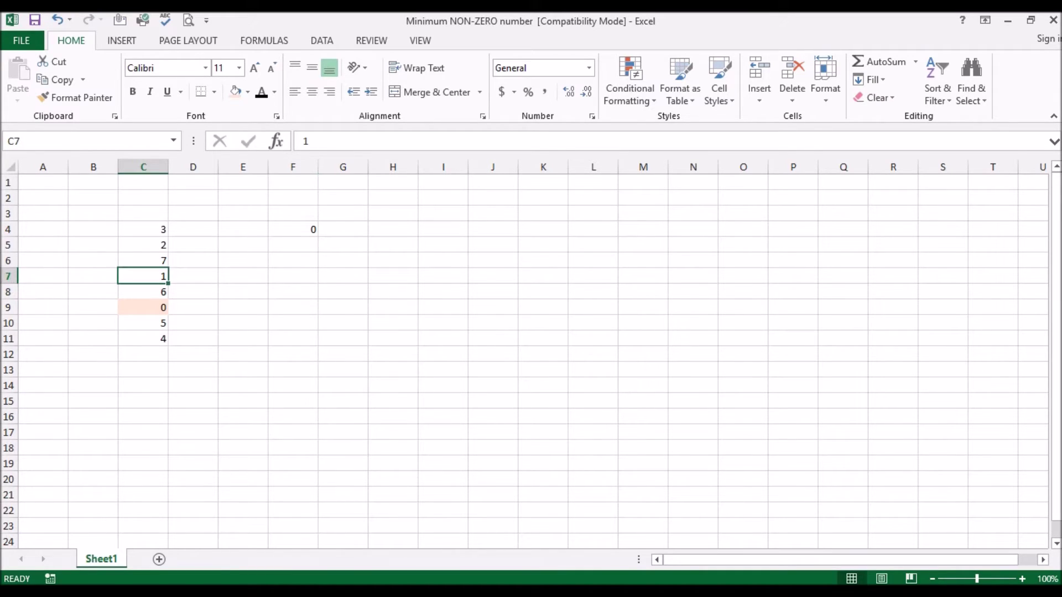
{"action": "left_click", "coordinate": [247, 92]}
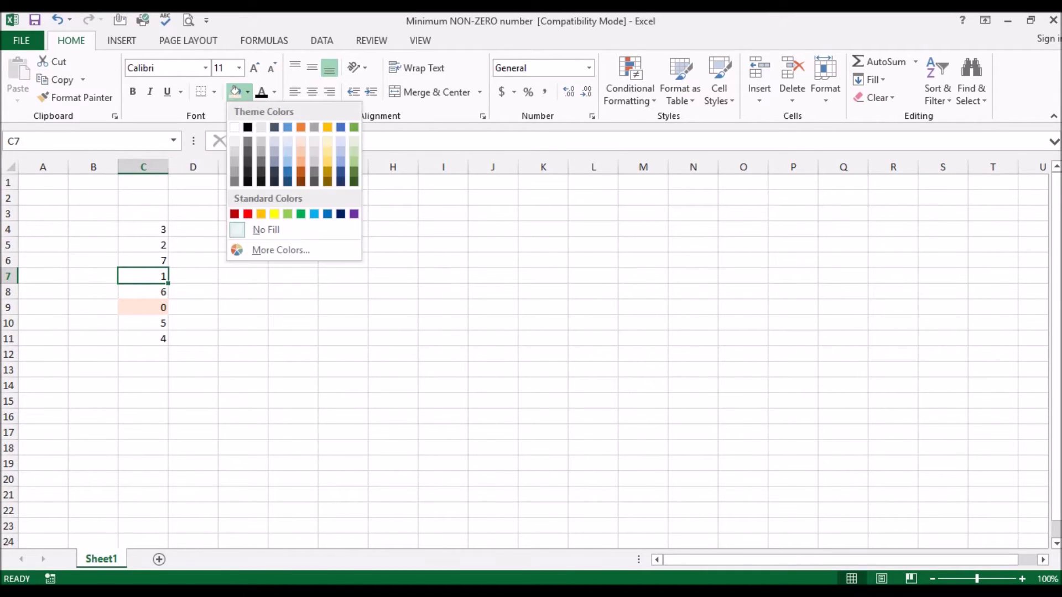
{"action": "left_click", "coordinate": [354, 151]}
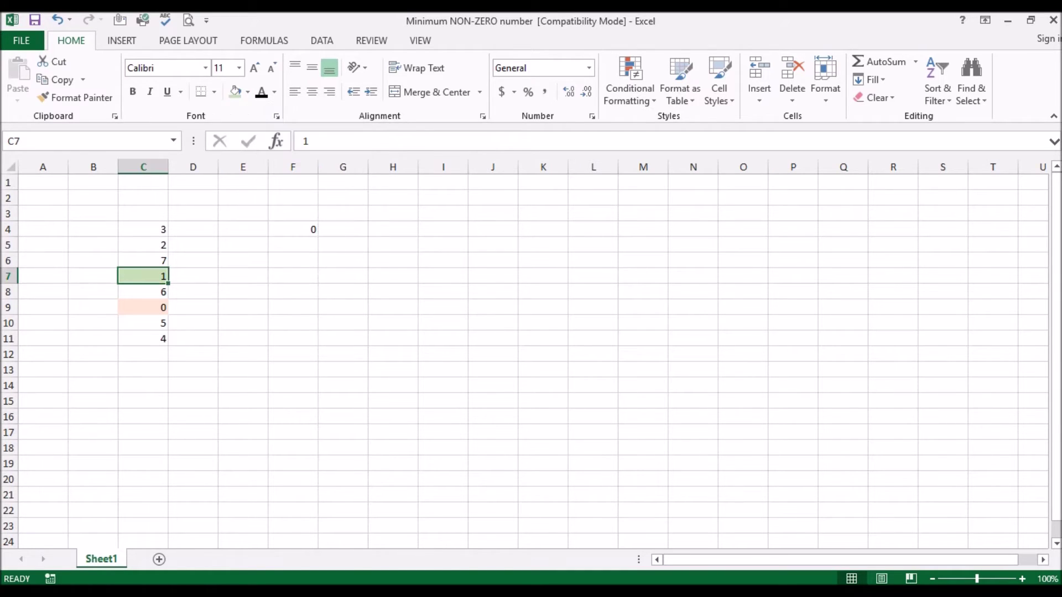
{"action": "left_click", "coordinate": [292, 354]}
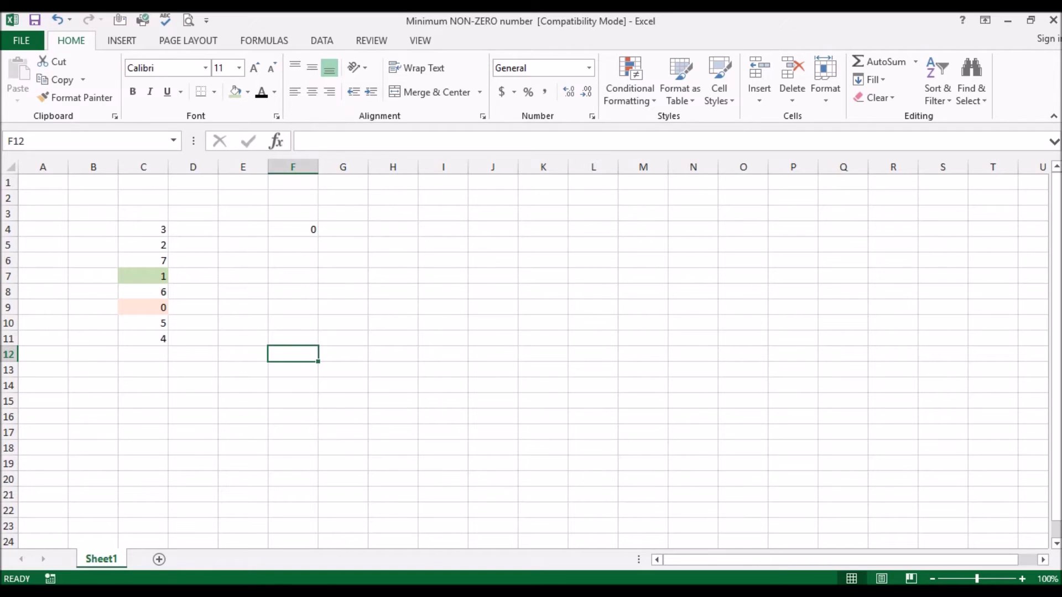
- Select the zero value in C9, then select D4 for the IF helper formula
{"action": "left_click", "coordinate": [292, 260]}
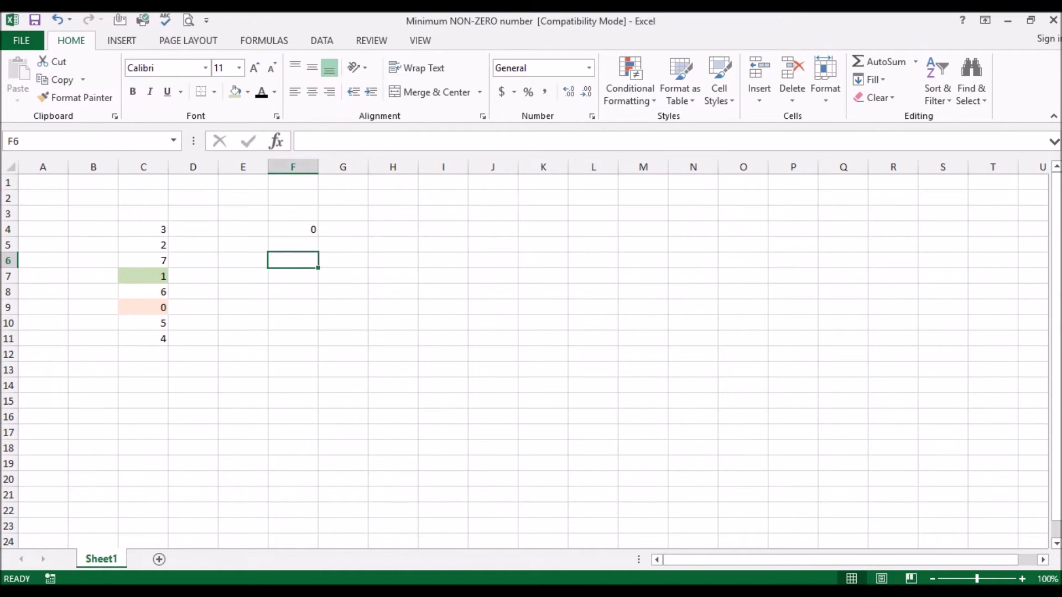
{"action": "left_click", "coordinate": [143, 307]}
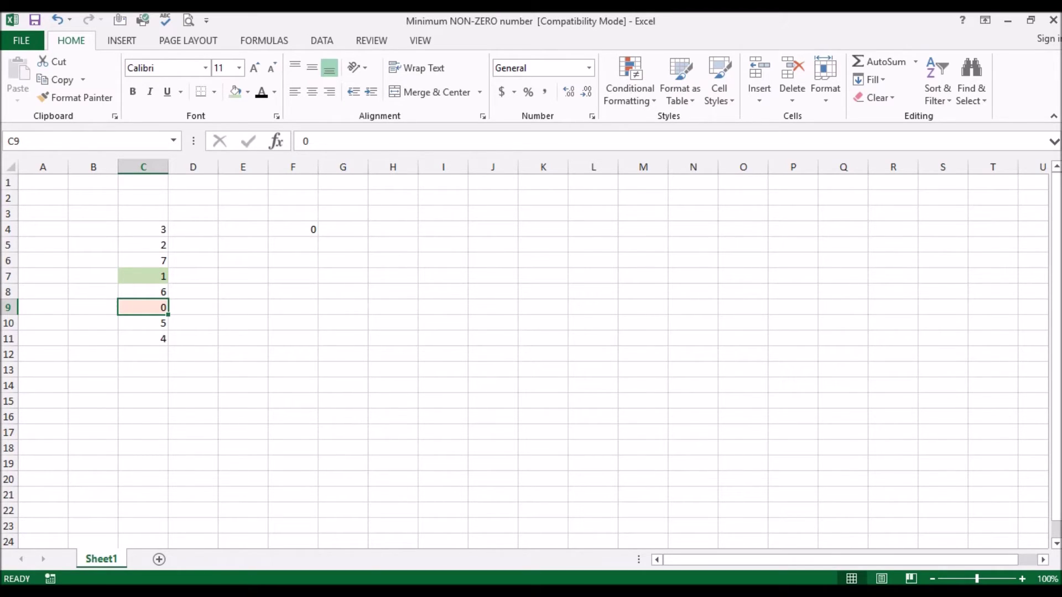
{"action": "left_click", "coordinate": [193, 229]}
- Enter =IF(C4<>0,C4,"") in D4 so zeros show as blank
{"action": "type", "text": "="}
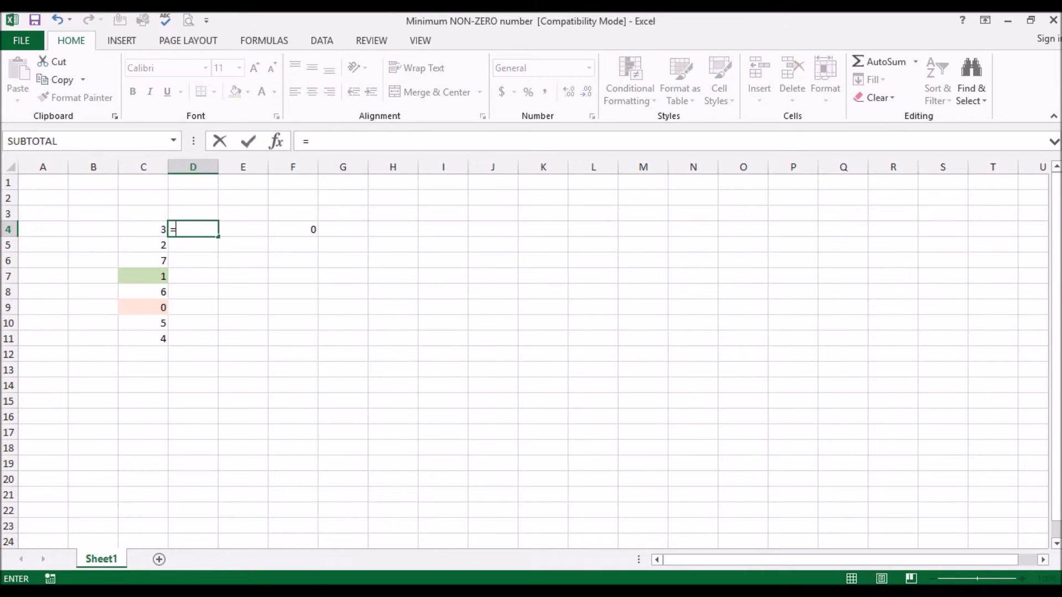
{"action": "type", "text": "if("}
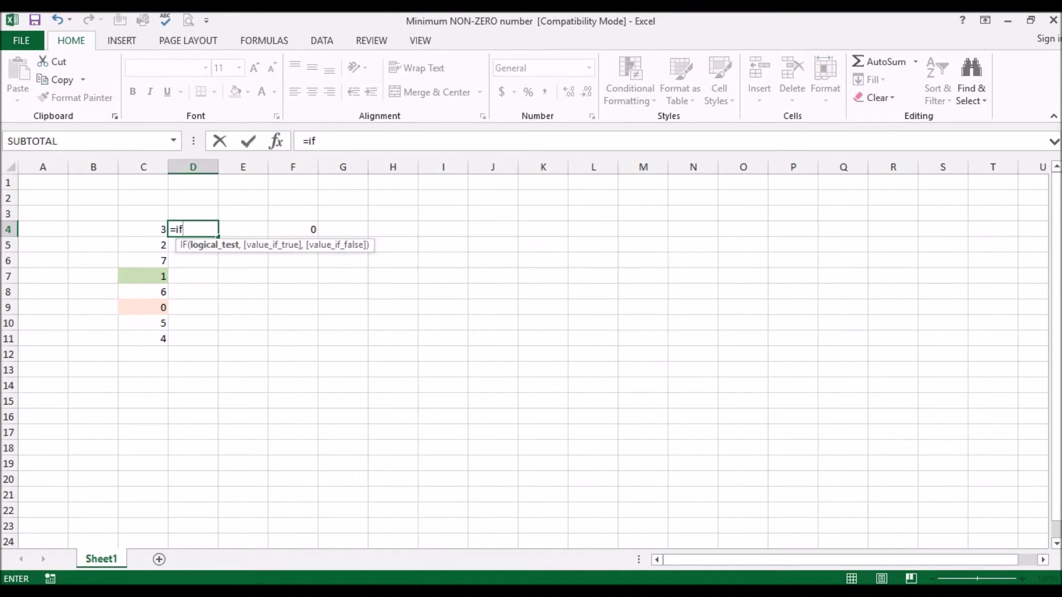
{"action": "left_click", "coordinate": [143, 229]}
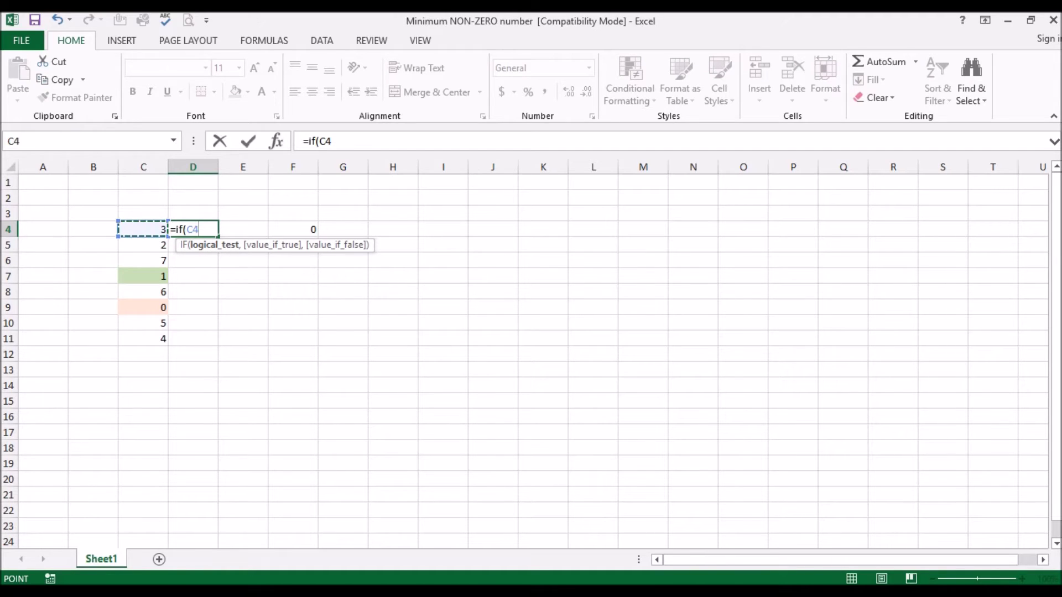
{"action": "type", "text": "<>0"}
{"action": "key", "text": "Return"}
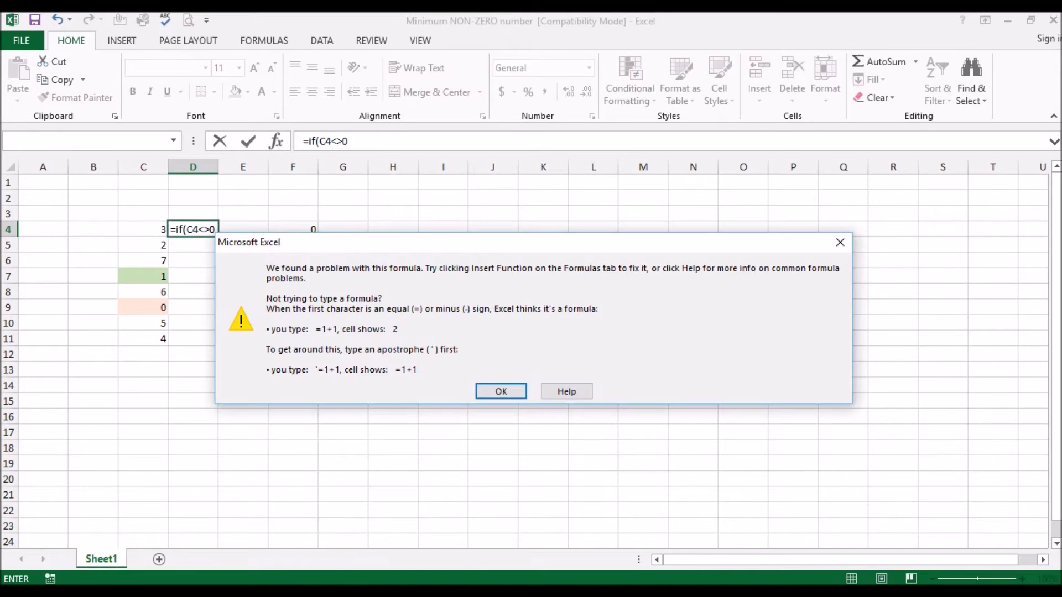
{"action": "key", "text": "Return"}
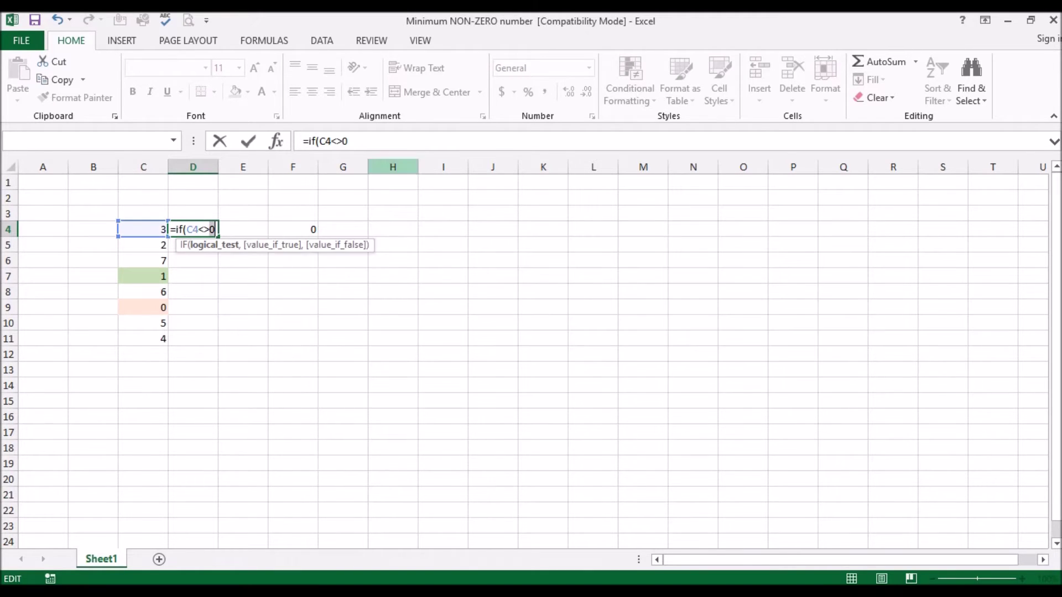
{"action": "type", "text": ","}
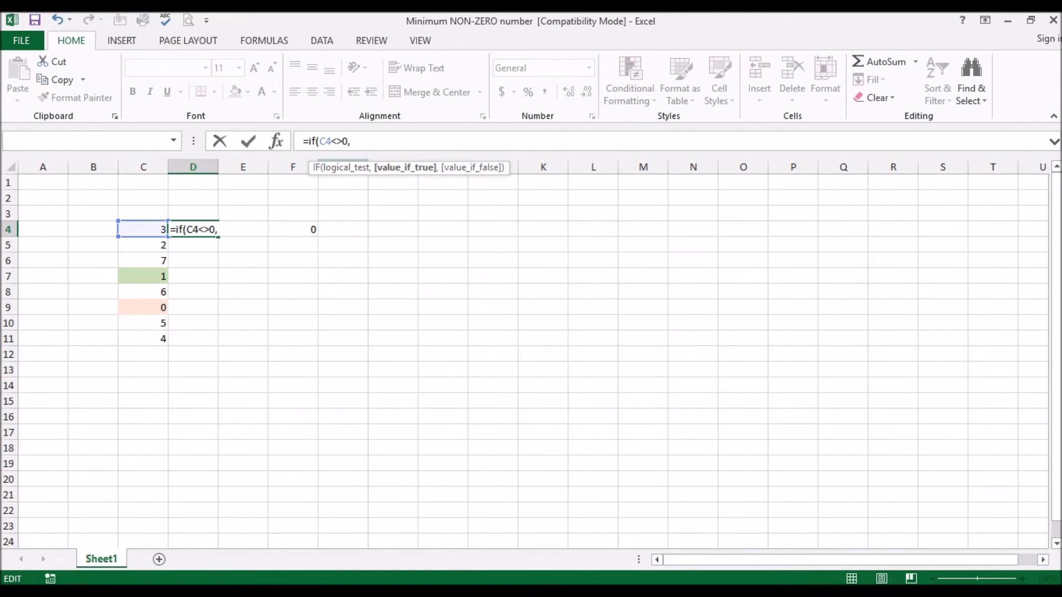
{"action": "left_click", "coordinate": [142, 229]}
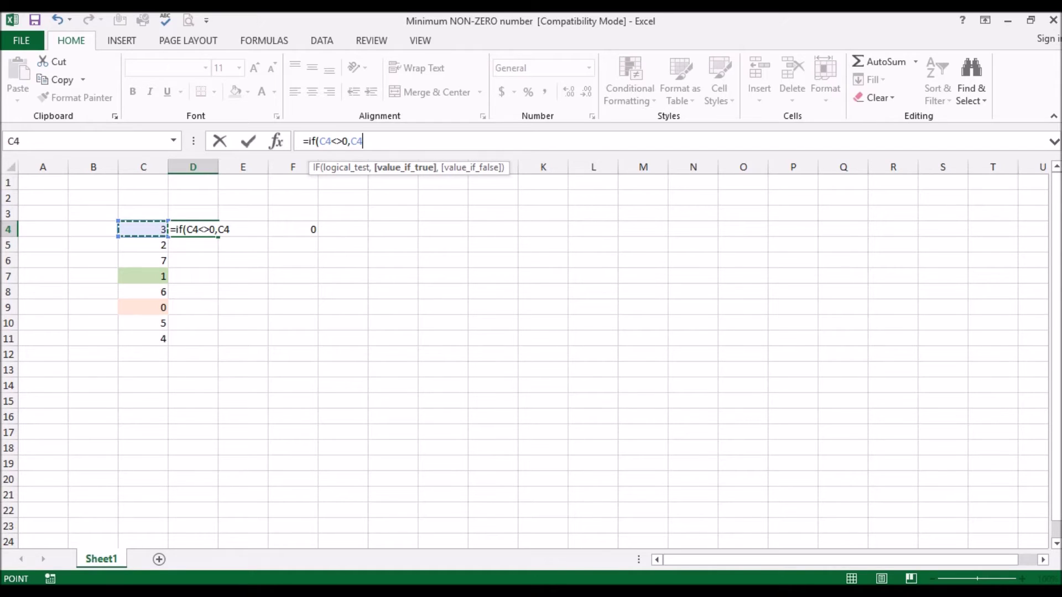
{"action": "type", "text": ","}
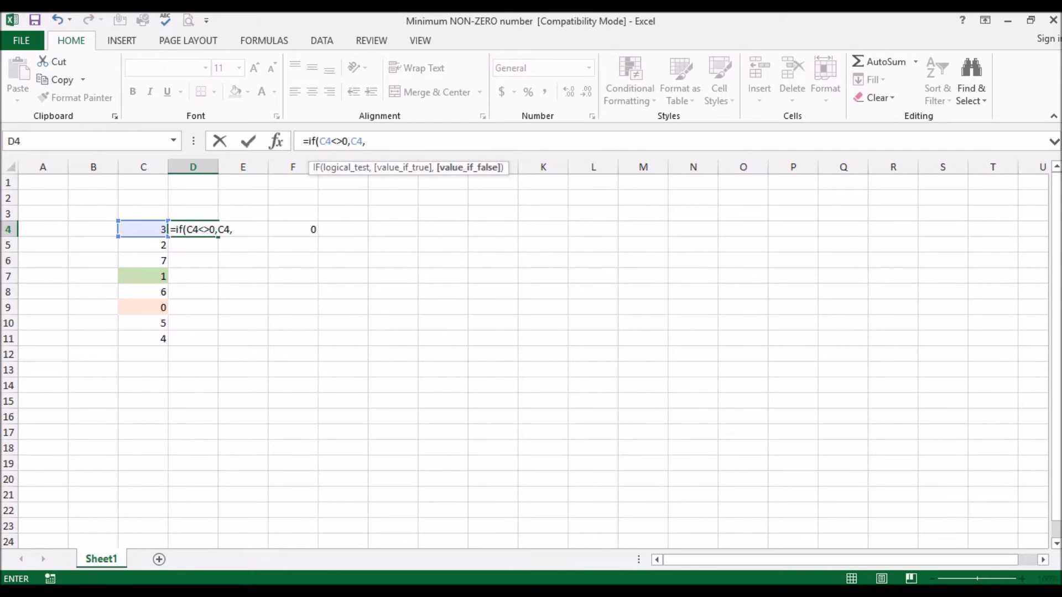
{"action": "type", "text": "\"\")"}
{"action": "key", "text": "Return"}
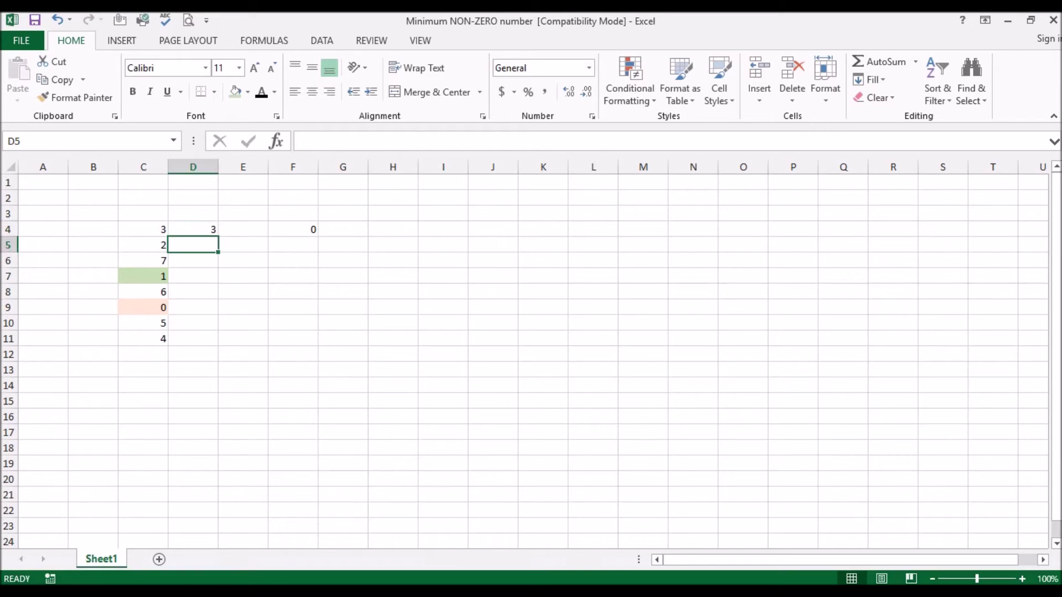
- Fill the D4 IF formula down through D11
{"action": "left_click", "coordinate": [193, 229]}
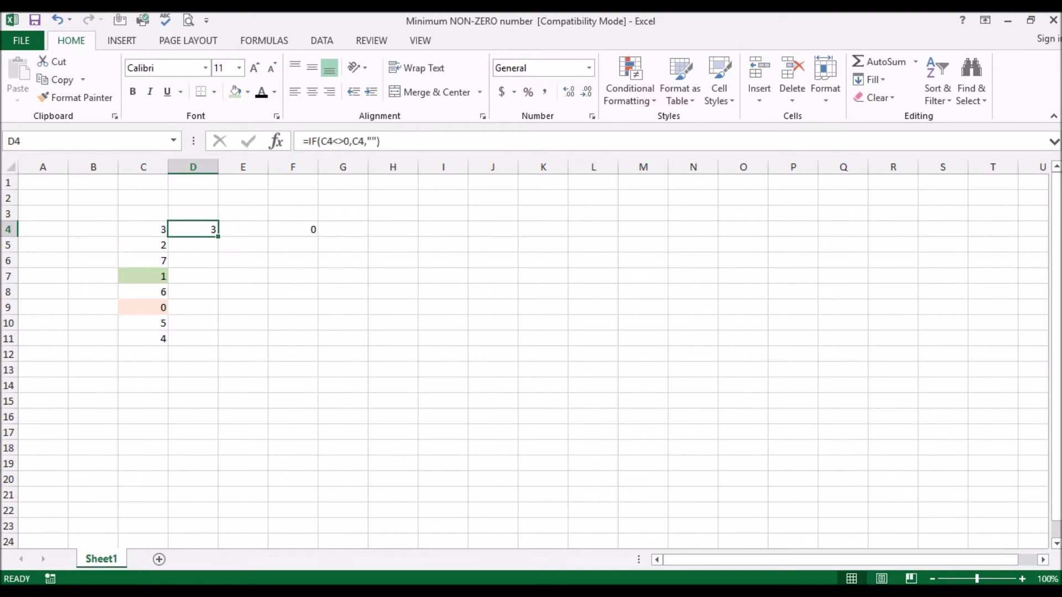
{"action": "left_click_drag", "start_coordinate": [218, 237], "coordinate": [218, 345]}
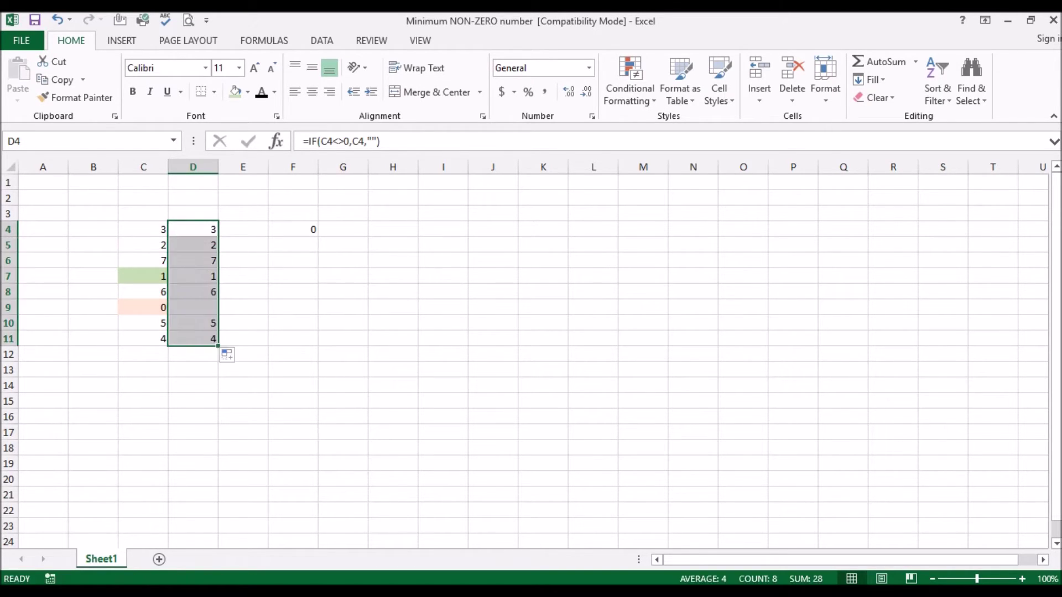
{"action": "left_click", "coordinate": [193, 416]}
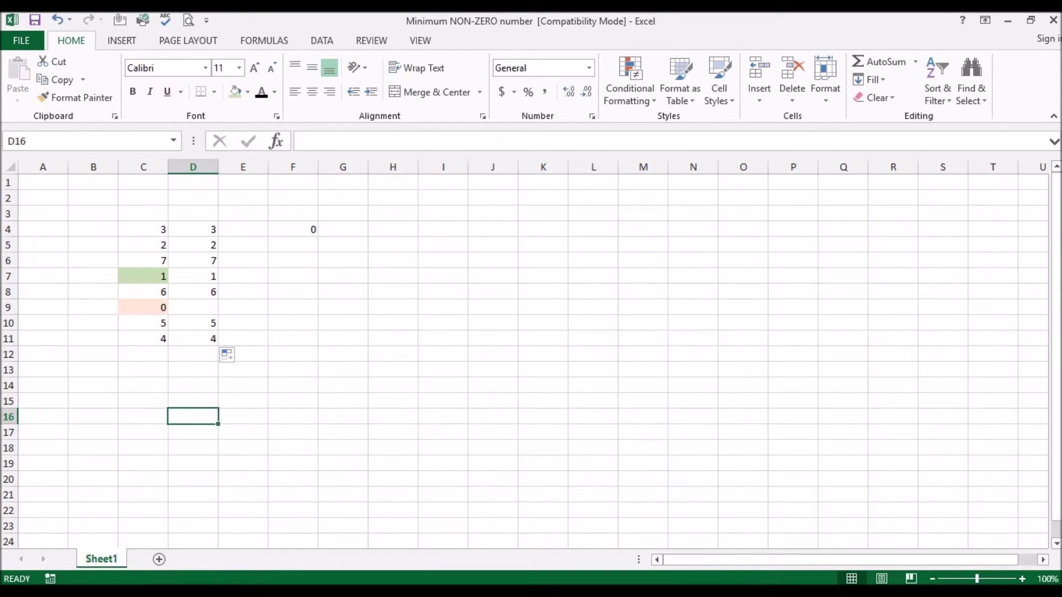
{"action": "left_click", "coordinate": [393, 228]}
- Enter =MIN(D4:D11) in H4 to get 1 from the helper column
{"action": "type", "text": "="}
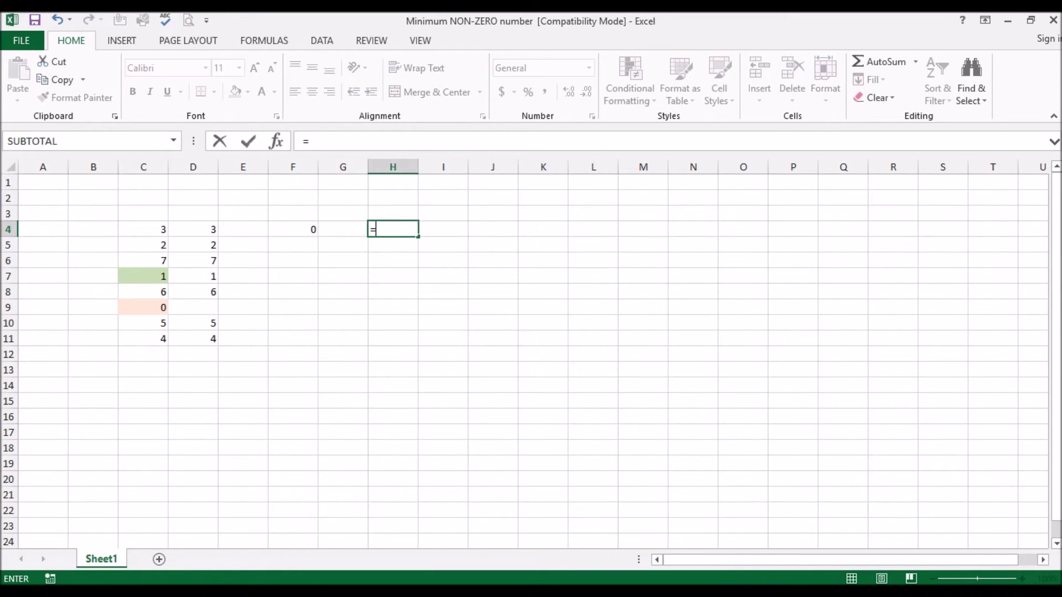
{"action": "type", "text": "min("}
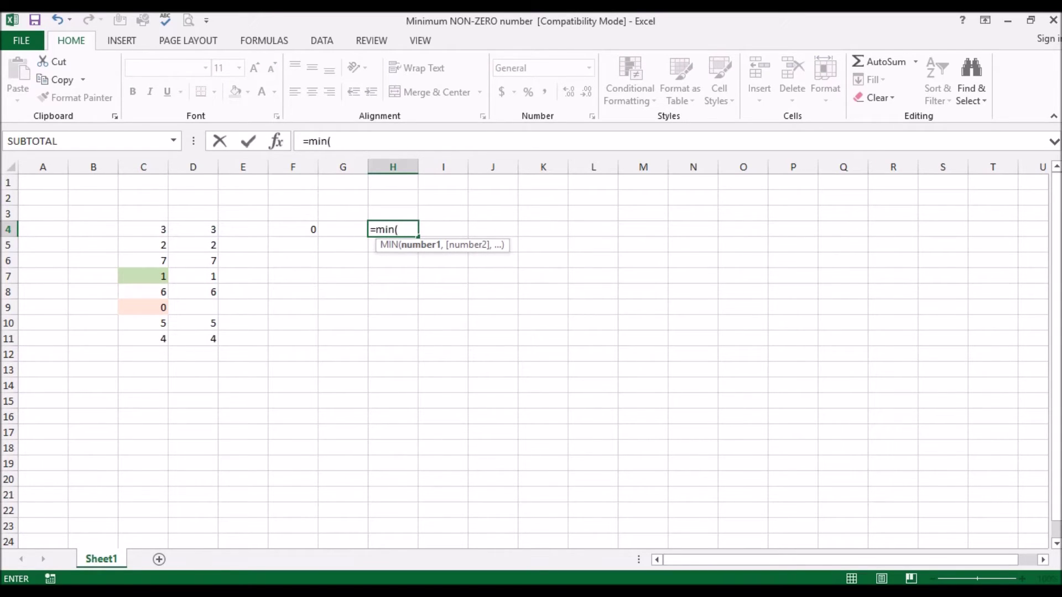
{"action": "left_click_drag", "start_coordinate": [194, 229], "coordinate": [211, 338]}
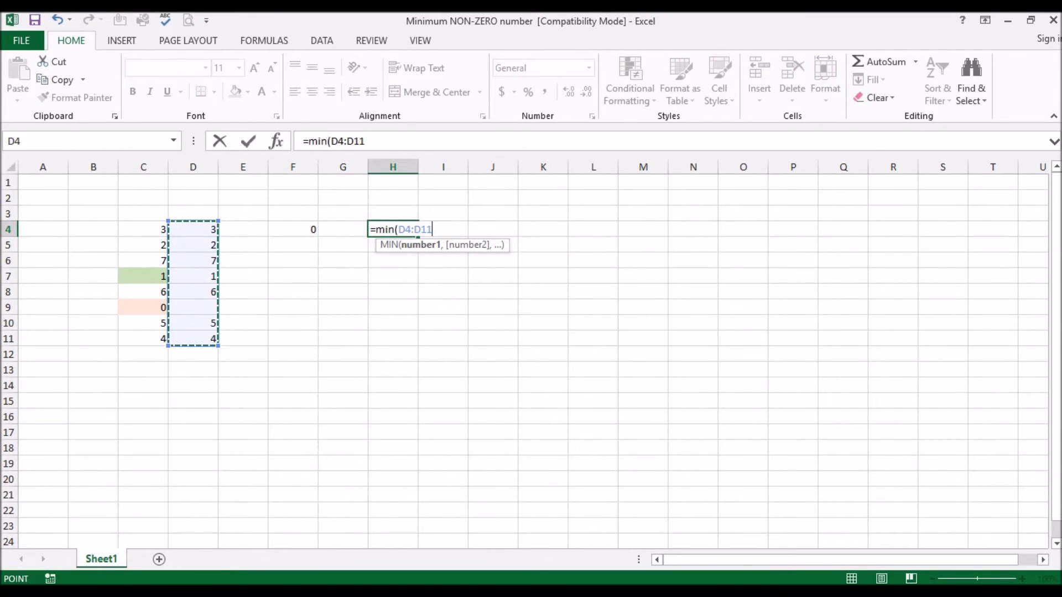
{"action": "type", "text": ")"}
{"action": "key", "text": "Return"}
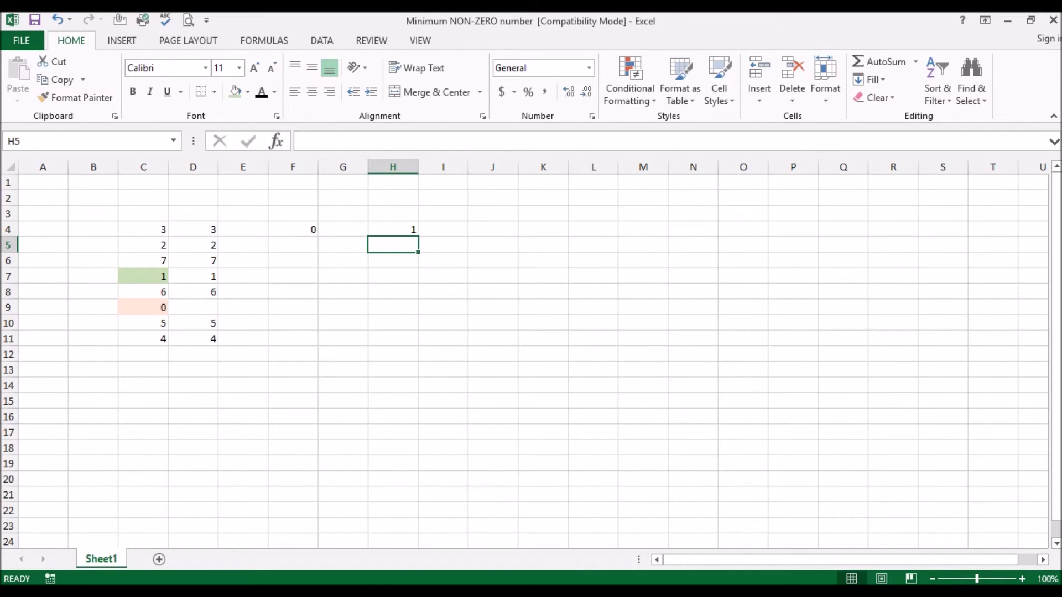
{"action": "left_click", "coordinate": [293, 292]}
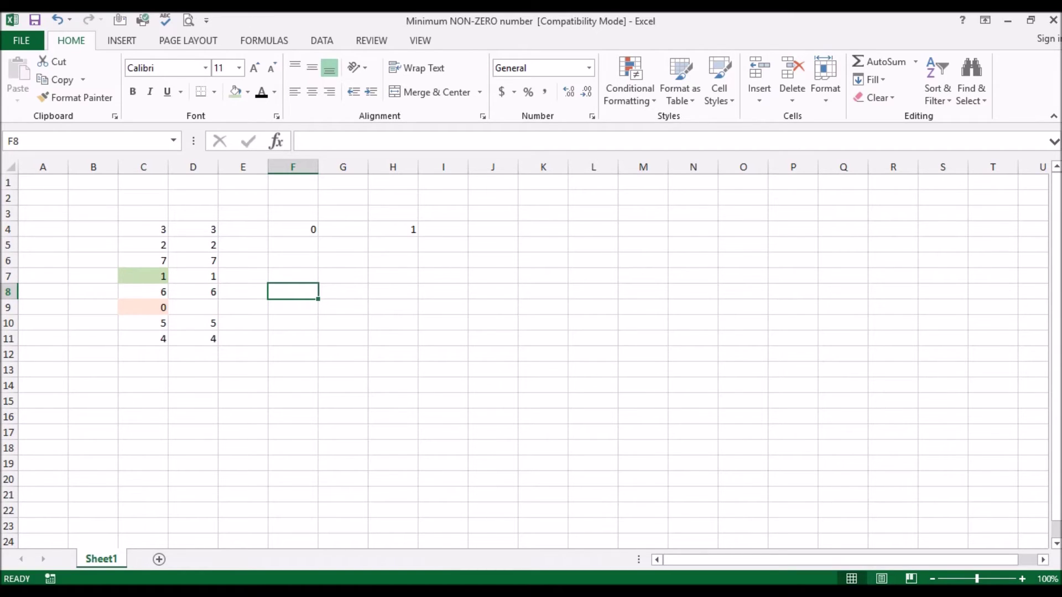
- Enter =SMALL(C4:C11,COUNTIF(C4:C11,0)+1) in F8, returning 1
{"action": "type", "text": "=small"}
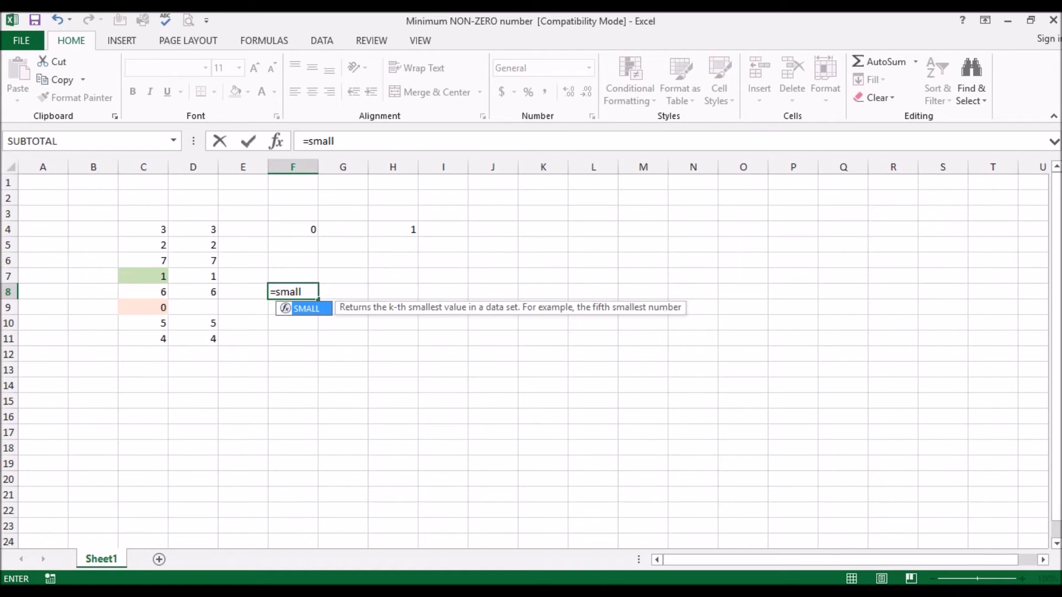
{"action": "key", "text": "Tab"}
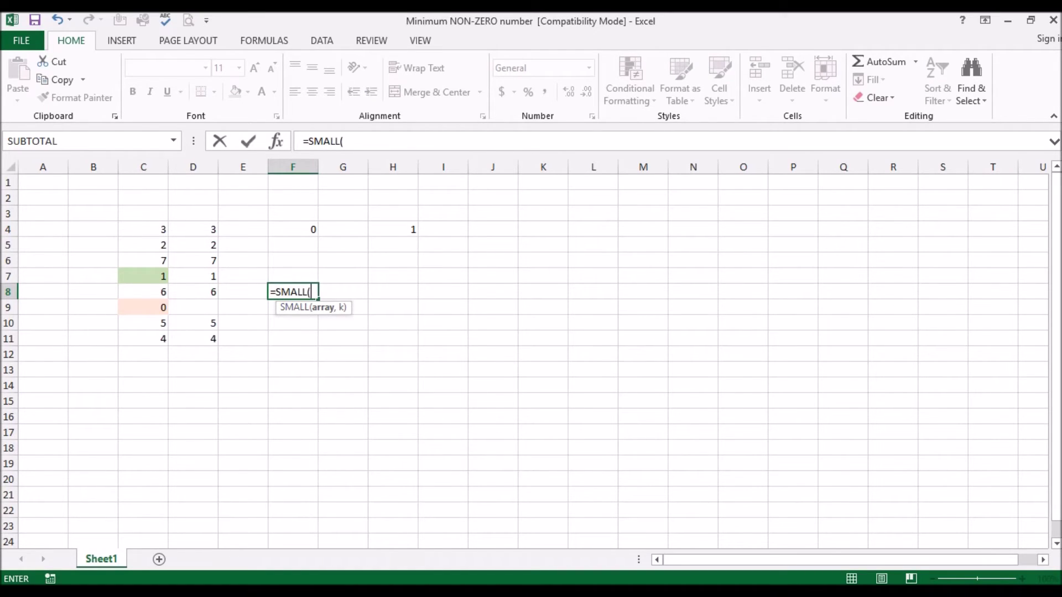
{"action": "left_click_drag", "start_coordinate": [161, 229], "coordinate": [161, 339]}
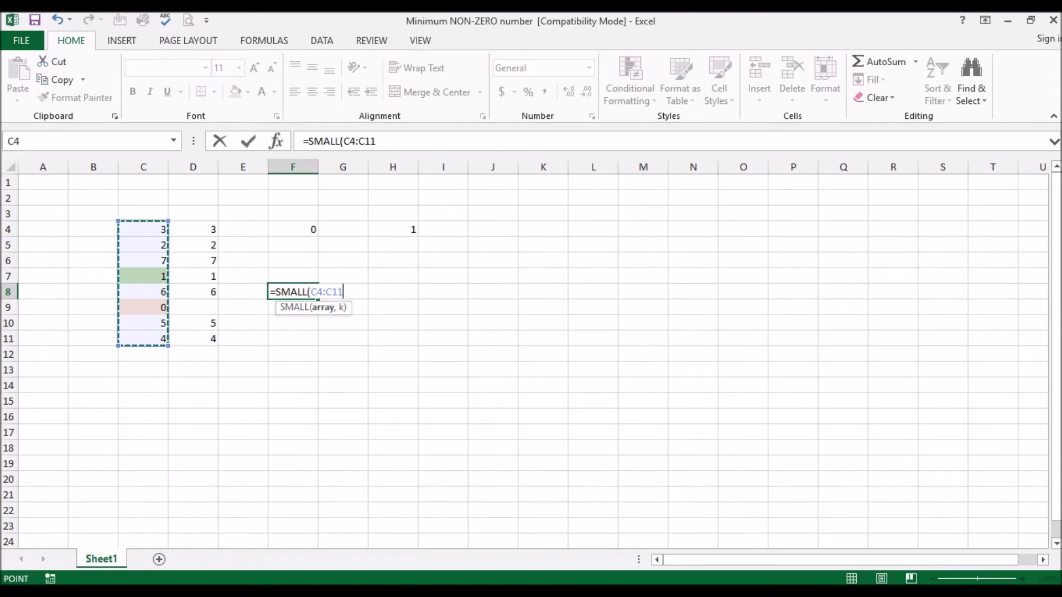
{"action": "type", "text": ","}
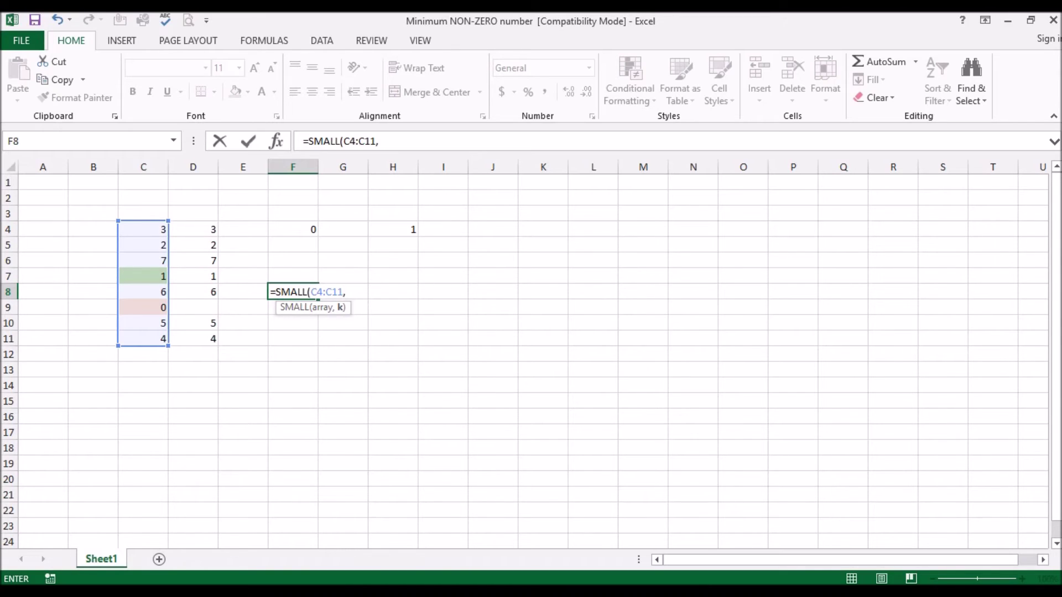
{"action": "type", "text": "co"}
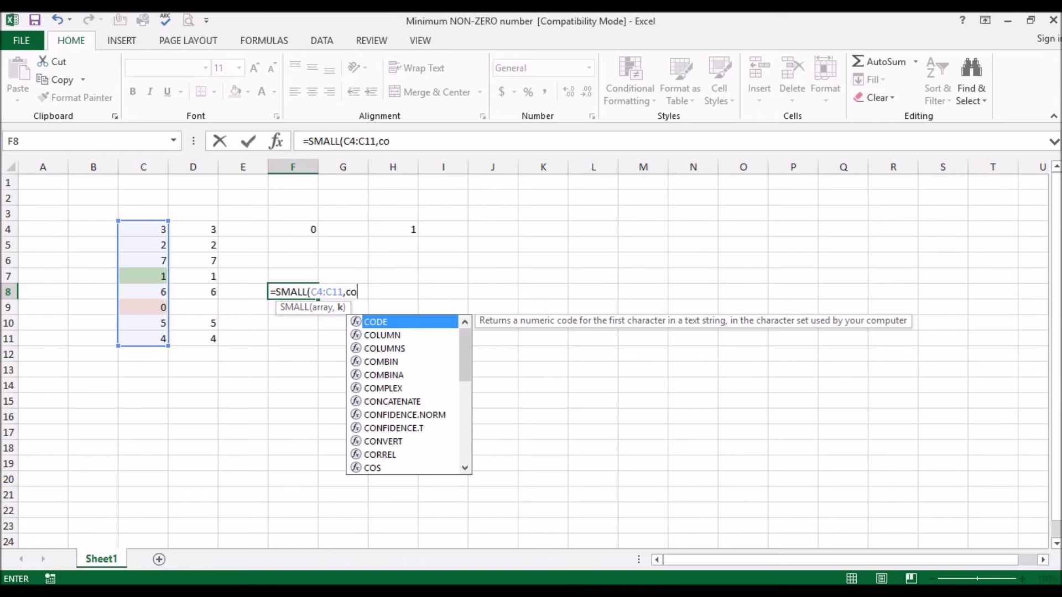
{"action": "type", "text": "untif"}
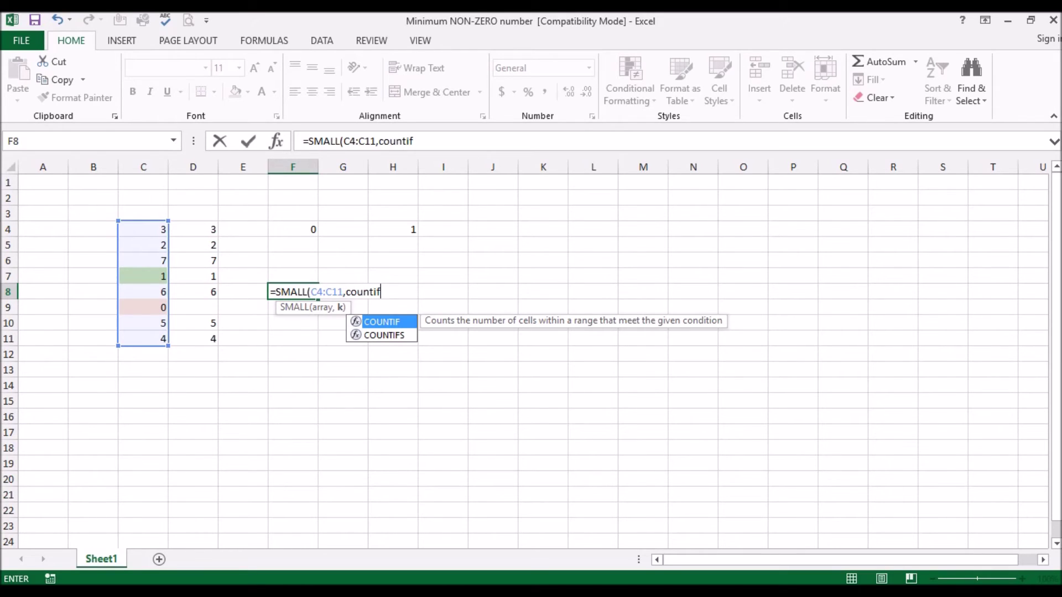
{"action": "type", "text": "("}
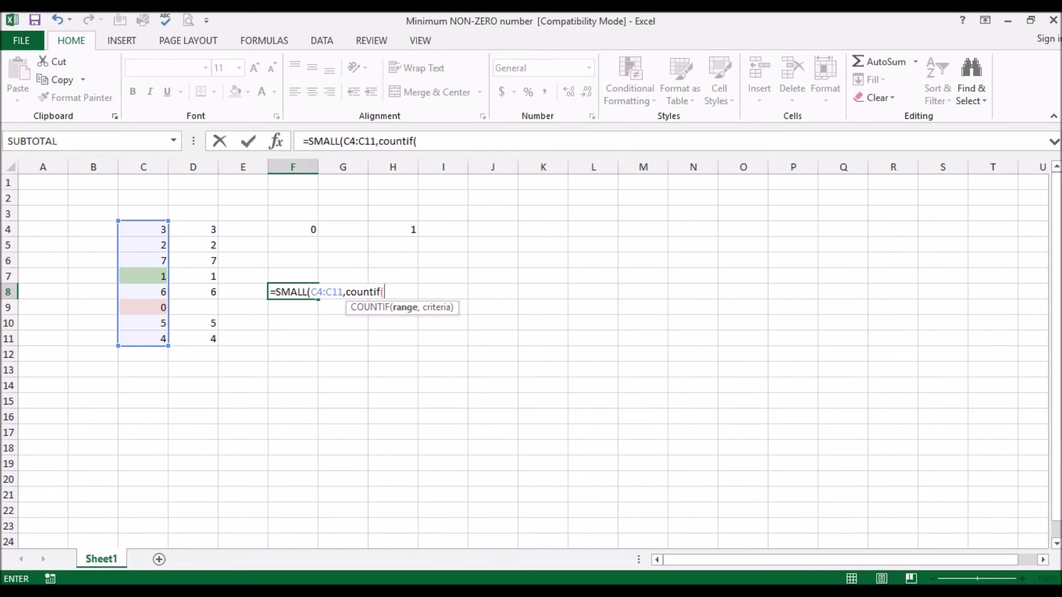
{"action": "left_click_drag", "start_coordinate": [160, 229], "coordinate": [166, 343]}
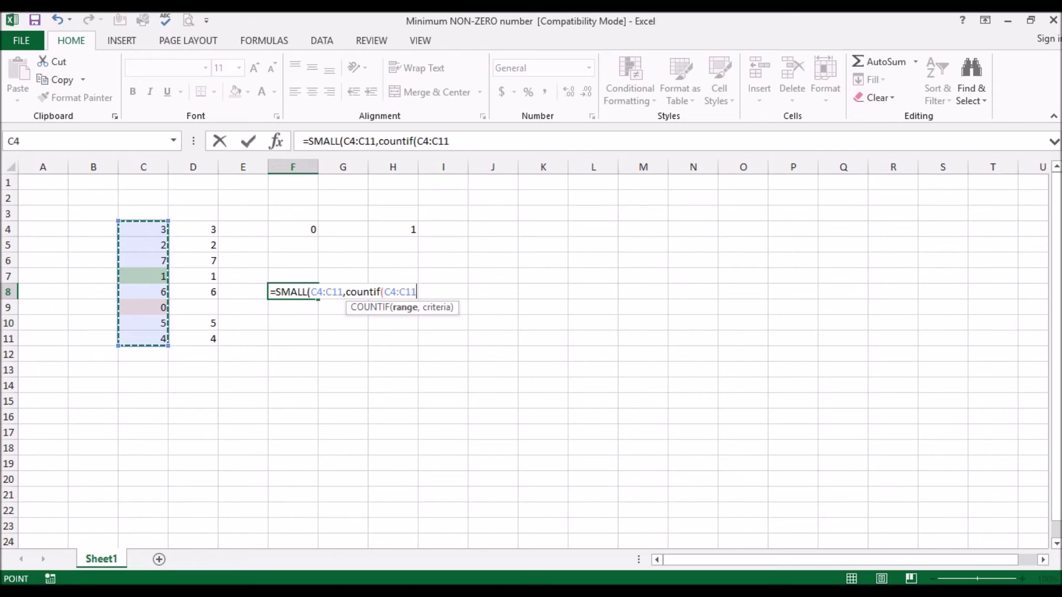
{"action": "type", "text": ","}
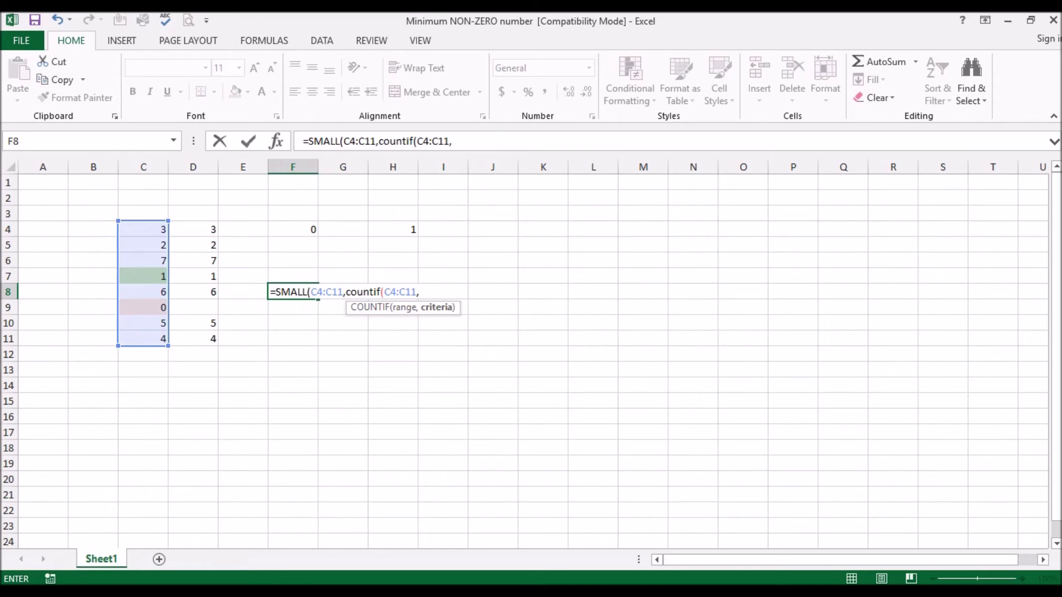
{"action": "type", "text": "0)"}
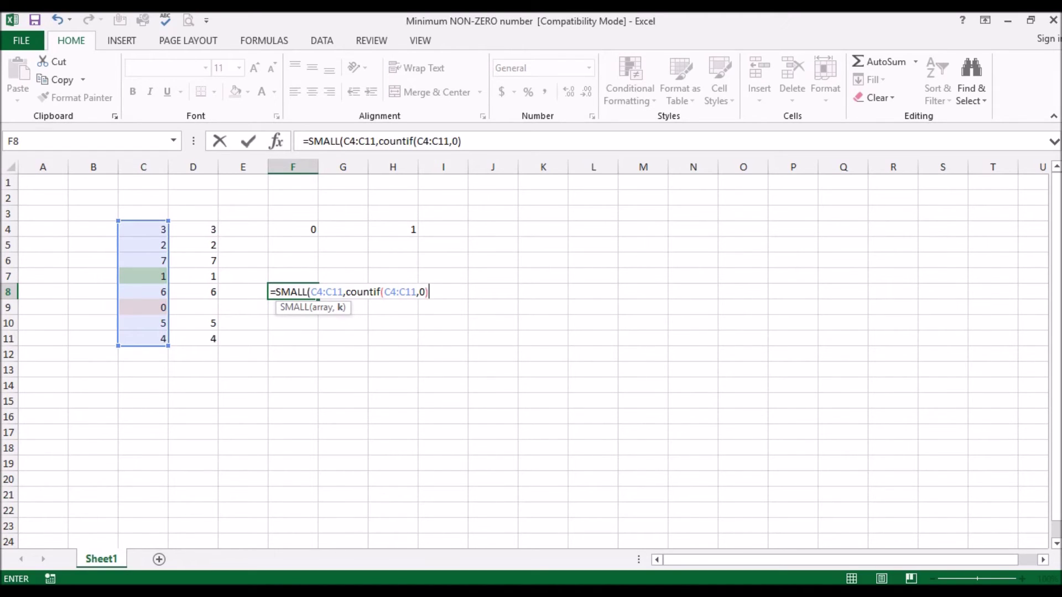
{"action": "type", "text": "+1"}
{"action": "type", "text": ")"}
{"action": "key", "text": "Return"}
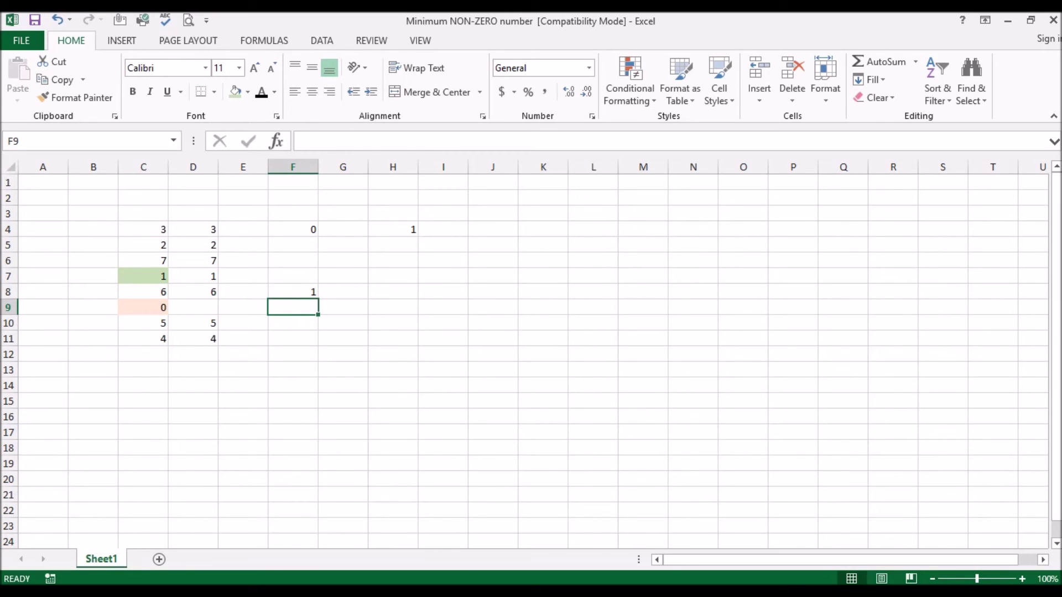
- Add the heading 'Regular Min' in F3 and autofit column F
{"action": "left_click", "coordinate": [293, 214]}
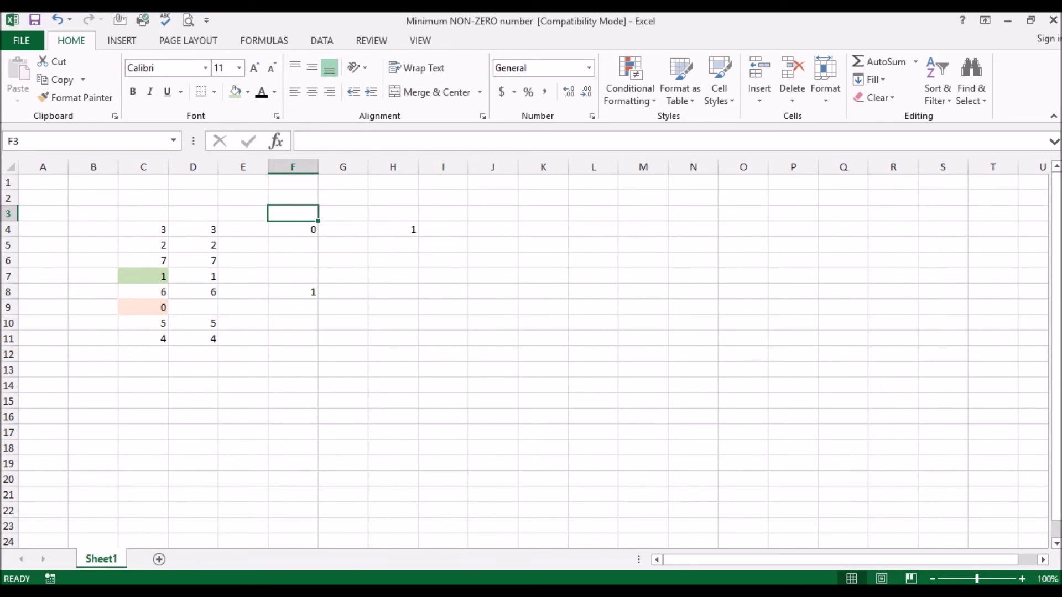
{"action": "type", "text": "Regukla"}
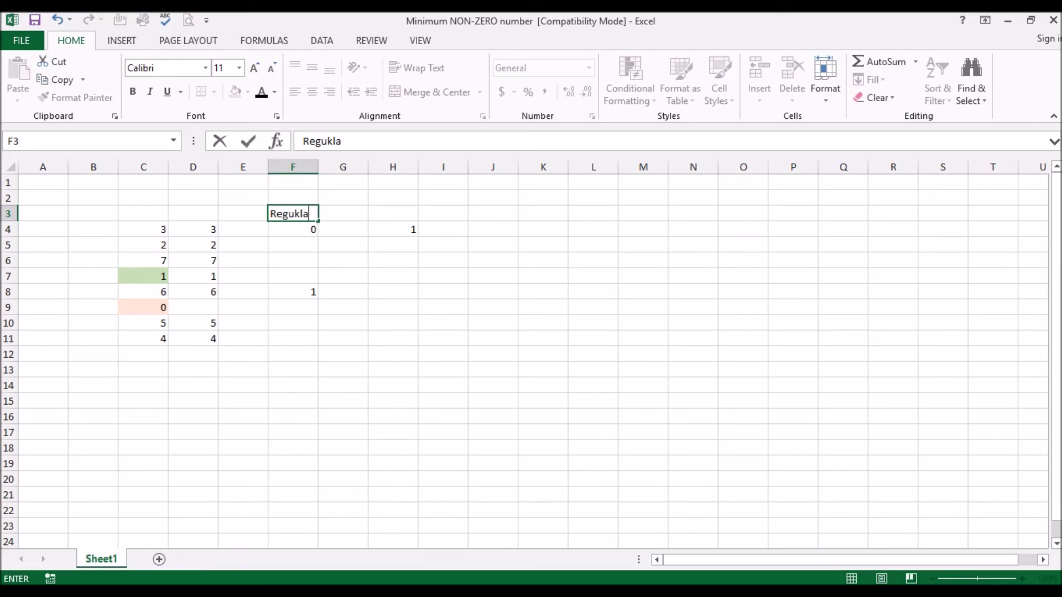
{"action": "key", "text": "BackSpace"}
{"action": "key", "text": "BackSpace"}
{"action": "key", "text": "BackSpace"}
{"action": "type", "text": "lar Min"}
{"action": "key", "text": "Return"}
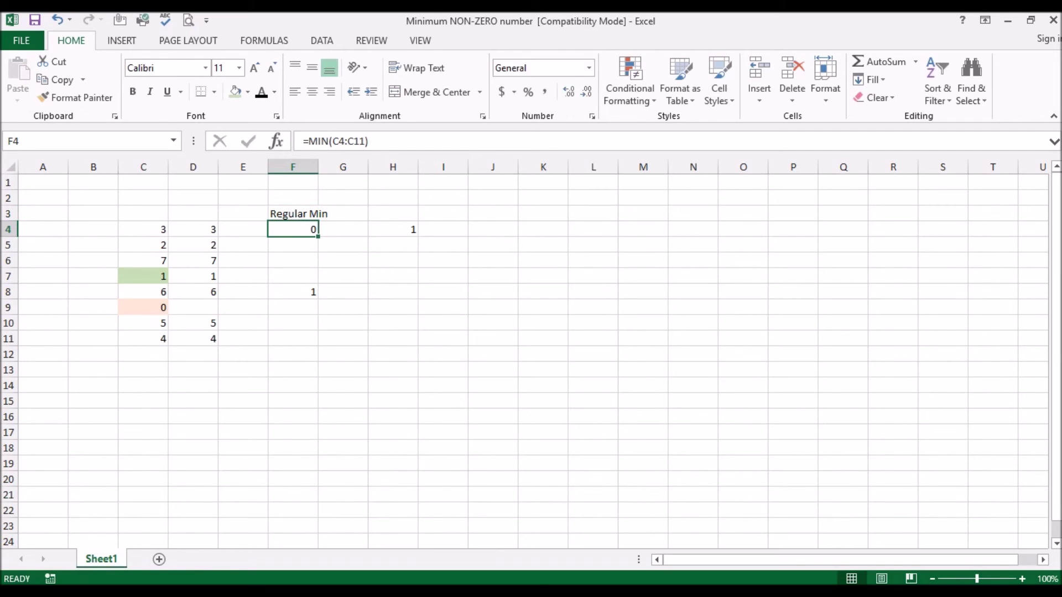
{"action": "double_click", "coordinate": [318, 166]}
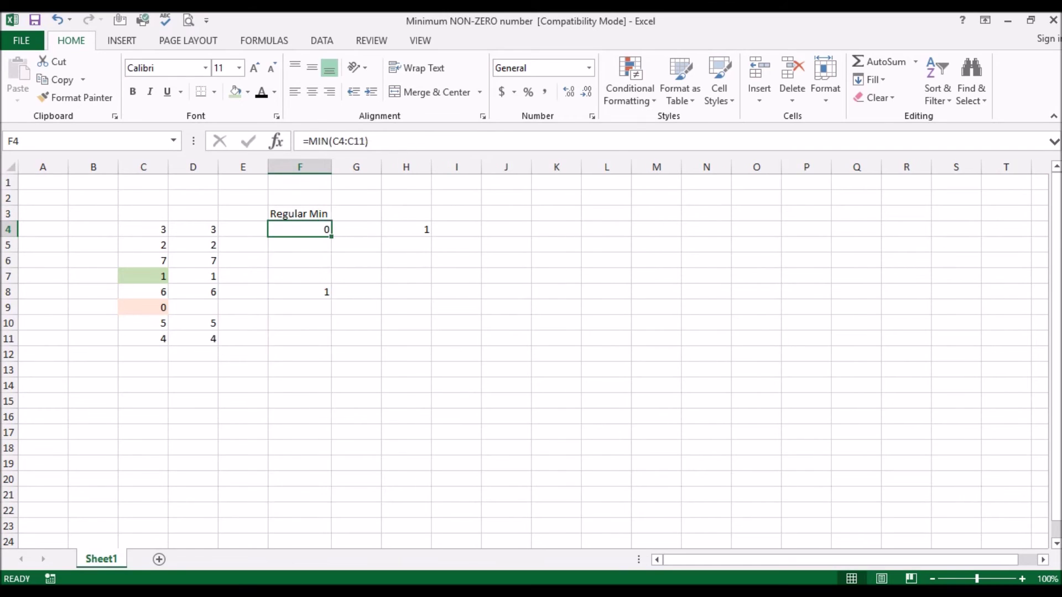
- Add the heading 'New Column' in H3 and autofit column H
{"action": "left_click", "coordinate": [293, 166]}
{"action": "left_click", "coordinate": [406, 213]}
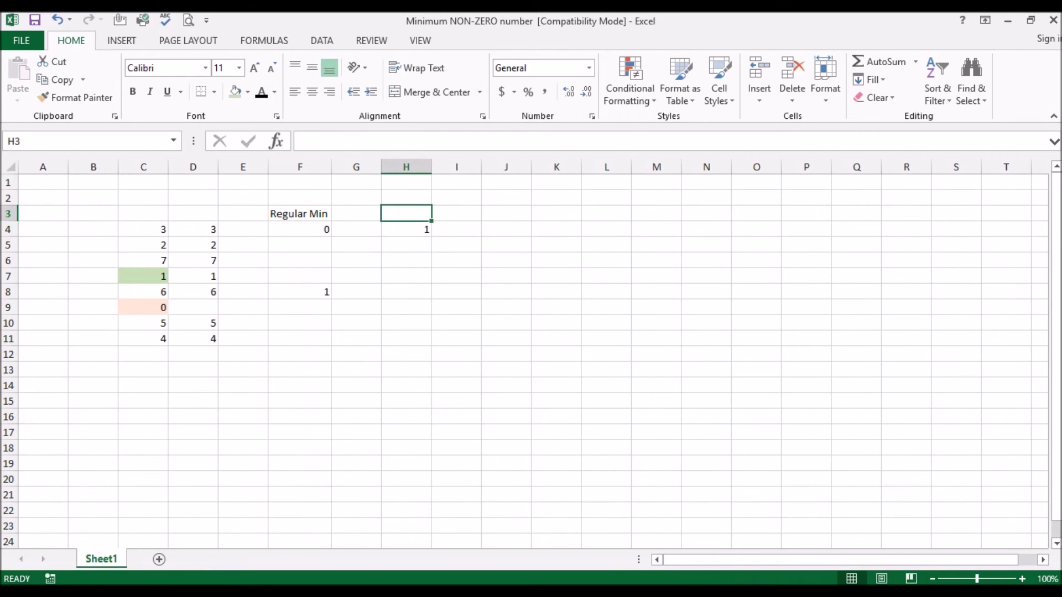
{"action": "type", "text": "New Column"}
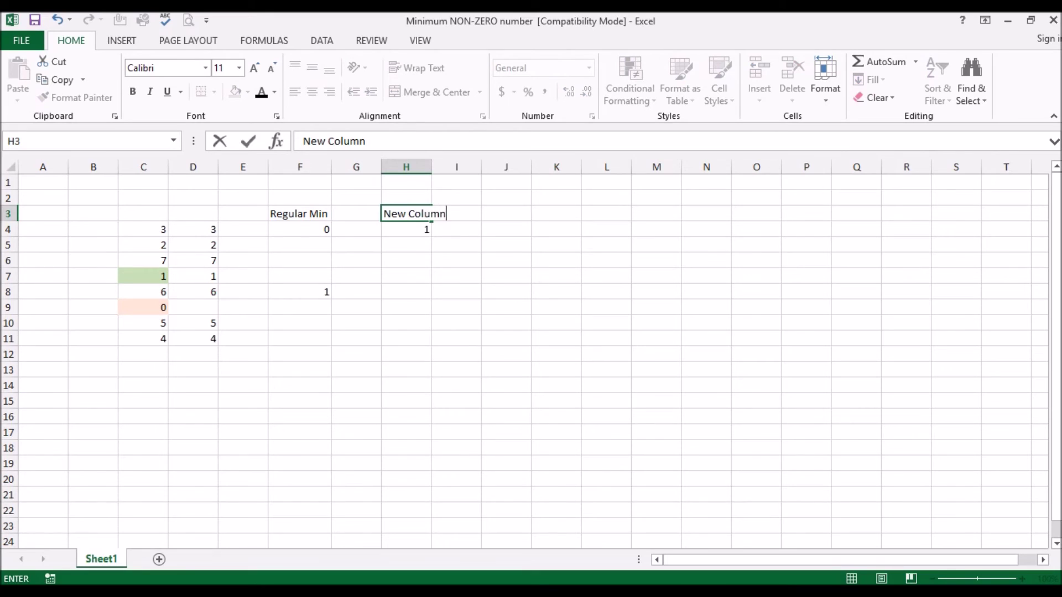
{"action": "key", "text": "Return"}
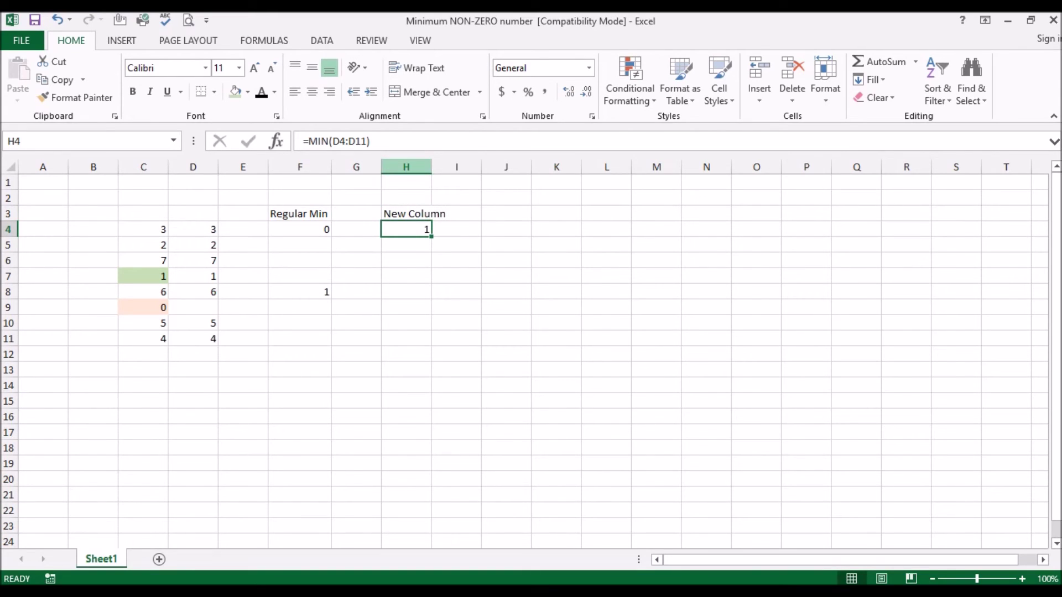
{"action": "double_click", "coordinate": [431, 166]}
- Label F7 'Small' above the SMALL result
{"action": "left_click", "coordinate": [300, 291]}
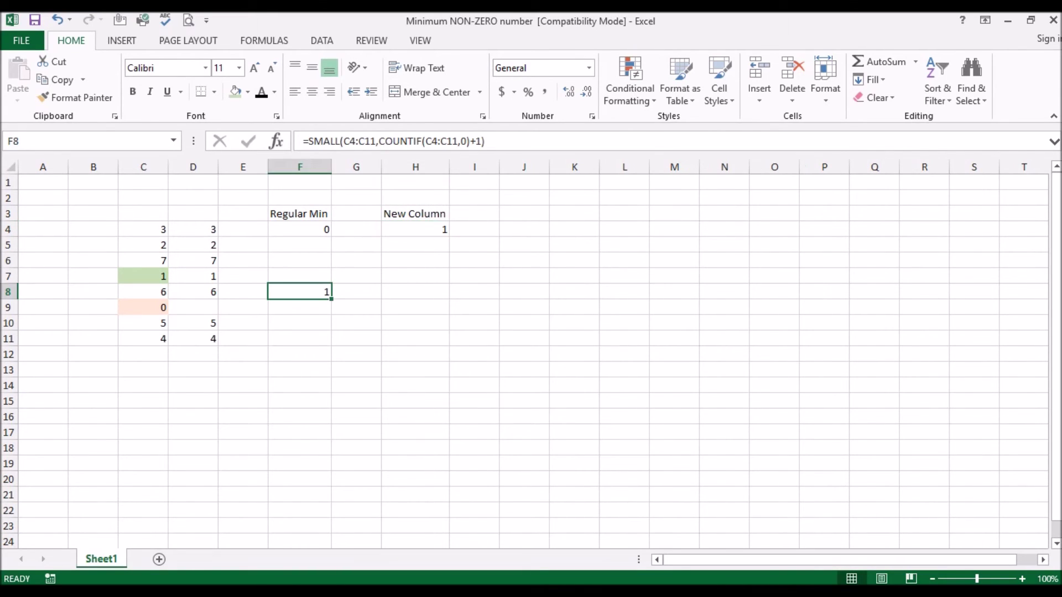
{"action": "left_click", "coordinate": [299, 276]}
{"action": "type", "text": "Small"}
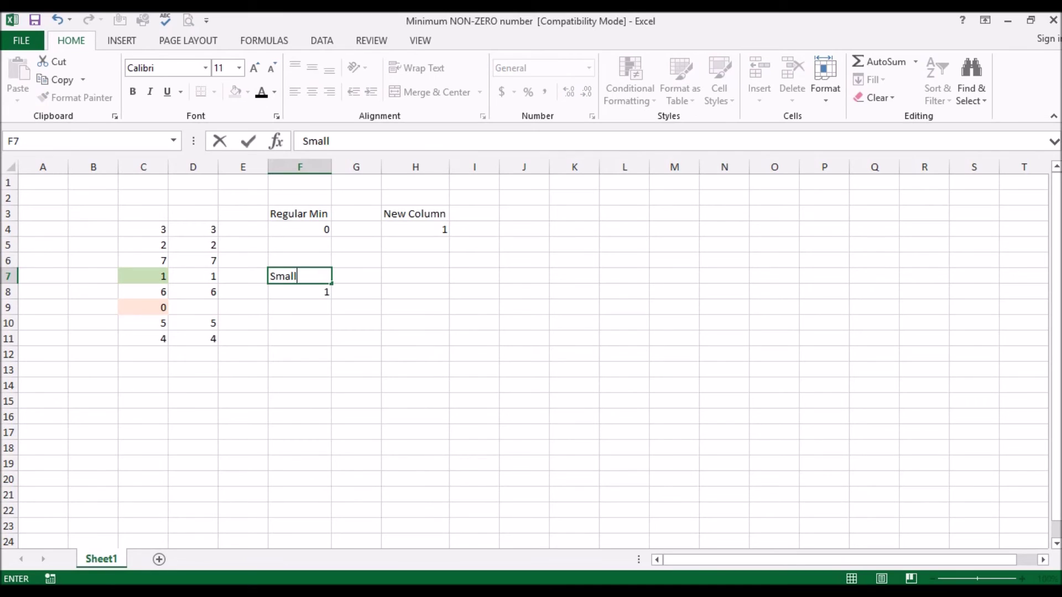
{"action": "key", "text": "Return"}
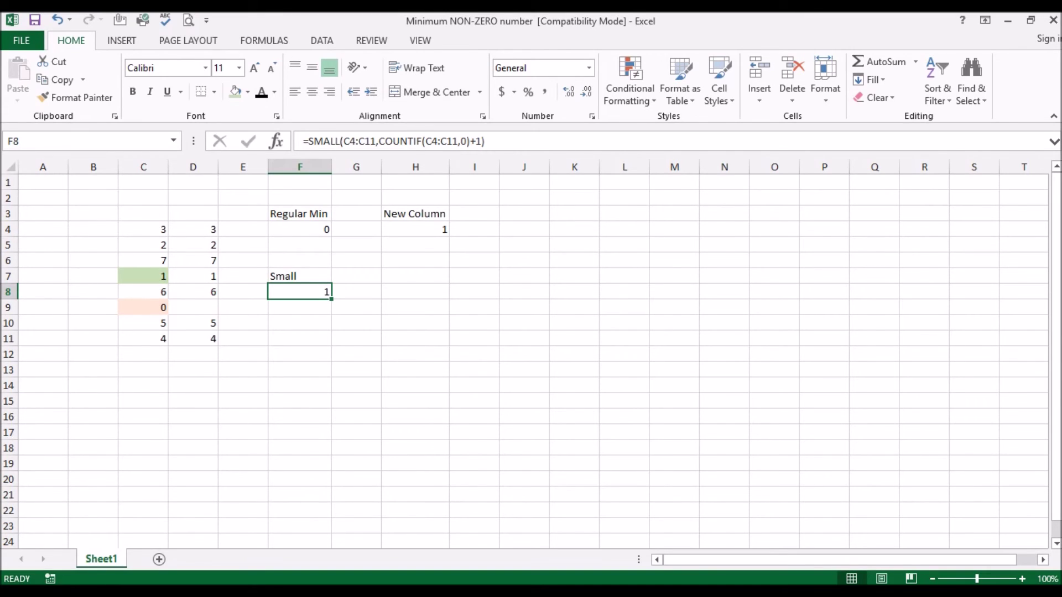
{"action": "key", "text": "Up"}
{"action": "key", "text": "Right"}
{"action": "key", "text": "Right"}
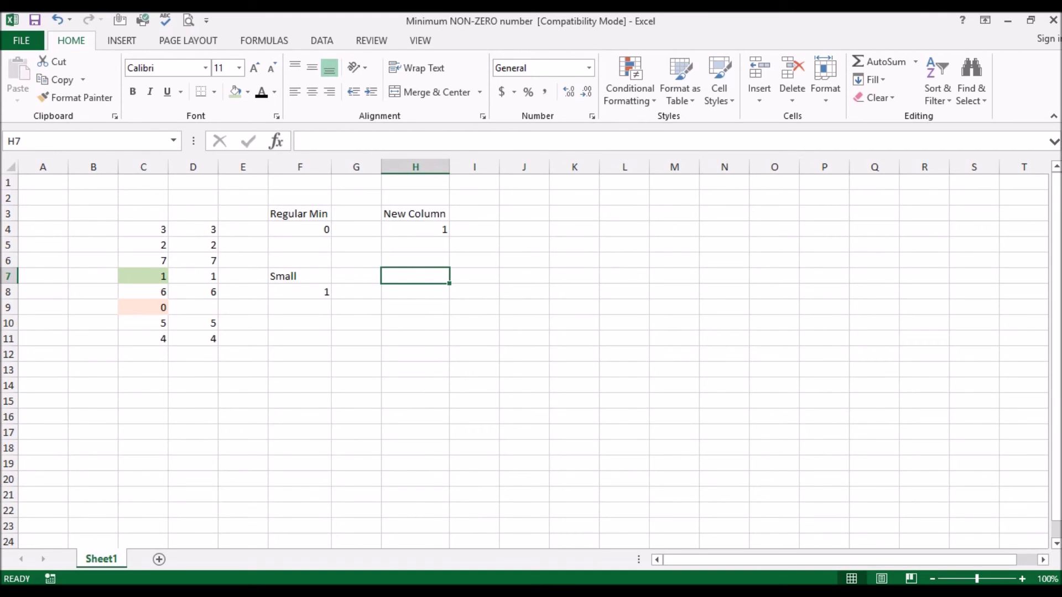
- Label H7 'Min array' and enter =MIN(IF(C4:C11>0,C4:C11)) in H8
{"action": "type", "text": "Min array"}
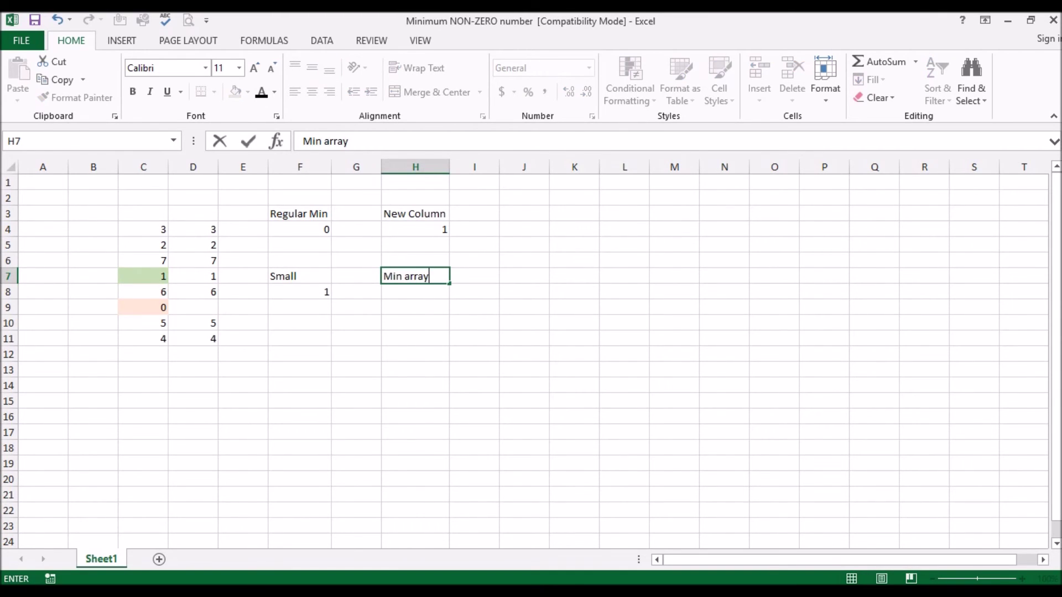
{"action": "key", "text": "Return"}
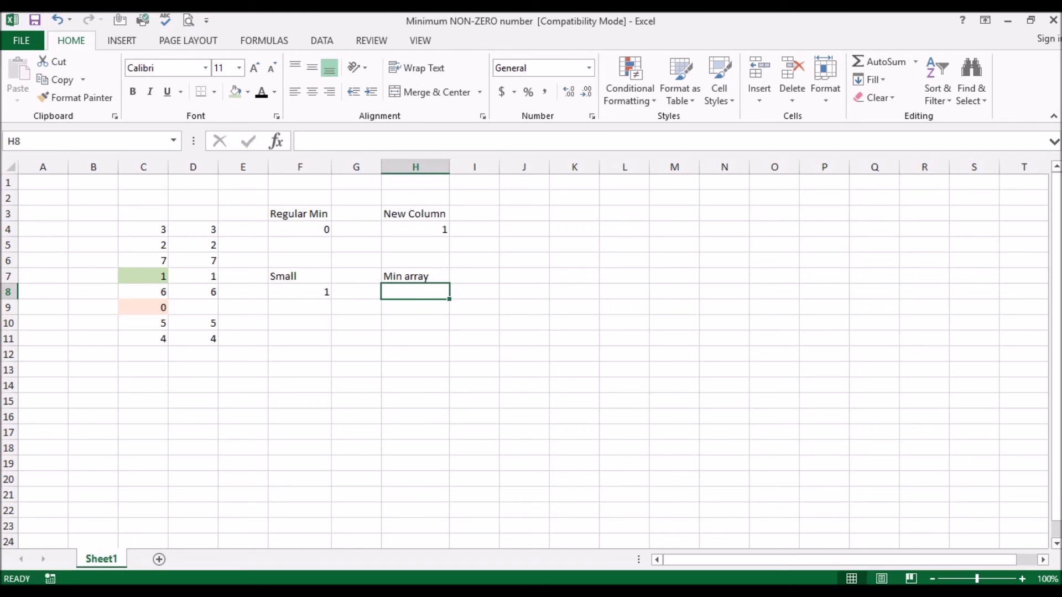
{"action": "type", "text": "=min("}
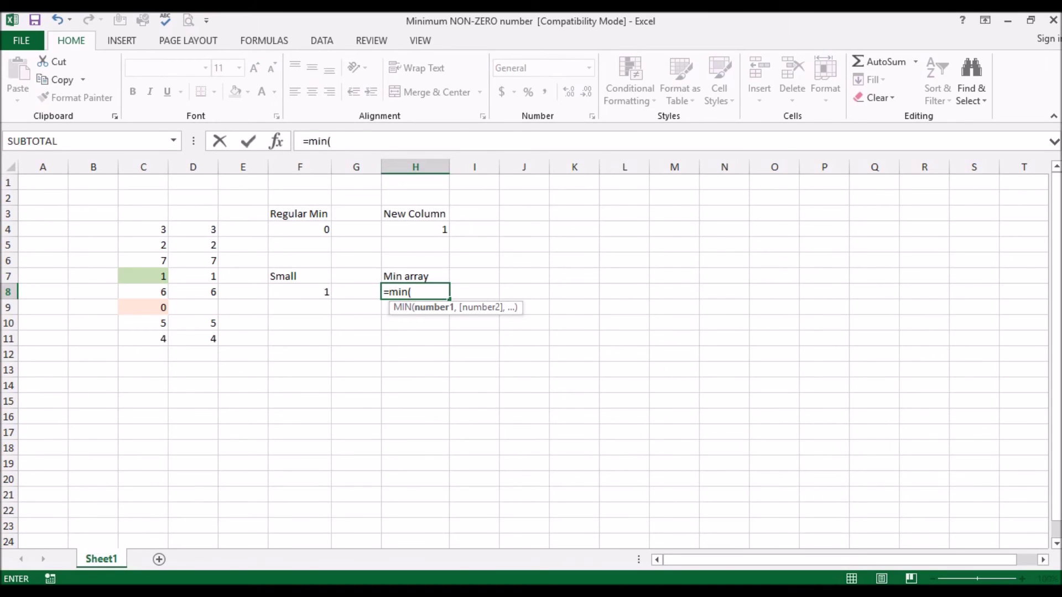
{"action": "type", "text": "if("}
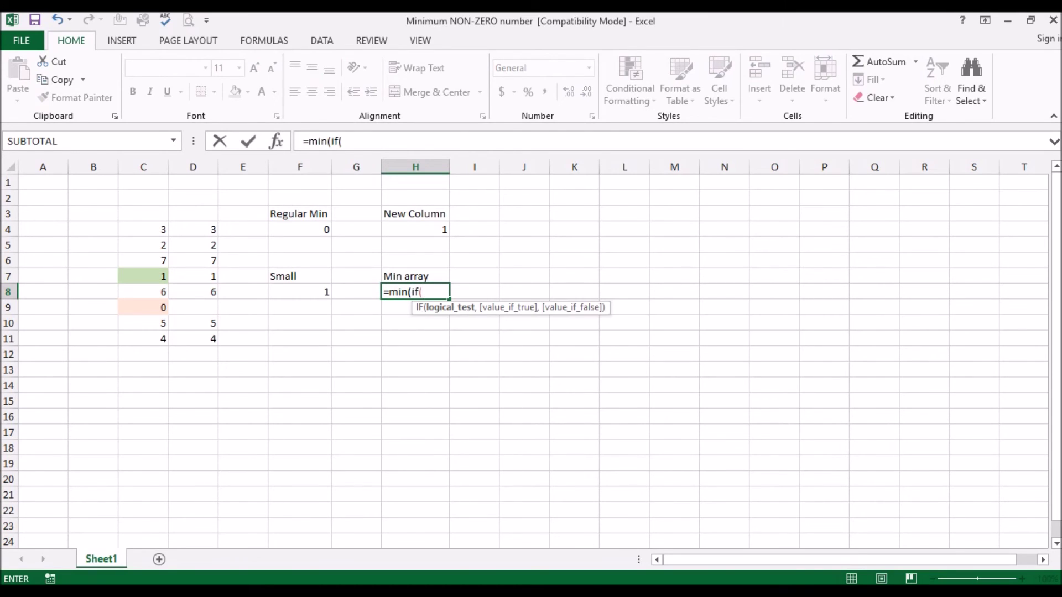
{"action": "left_click_drag", "start_coordinate": [145, 229], "coordinate": [145, 338]}
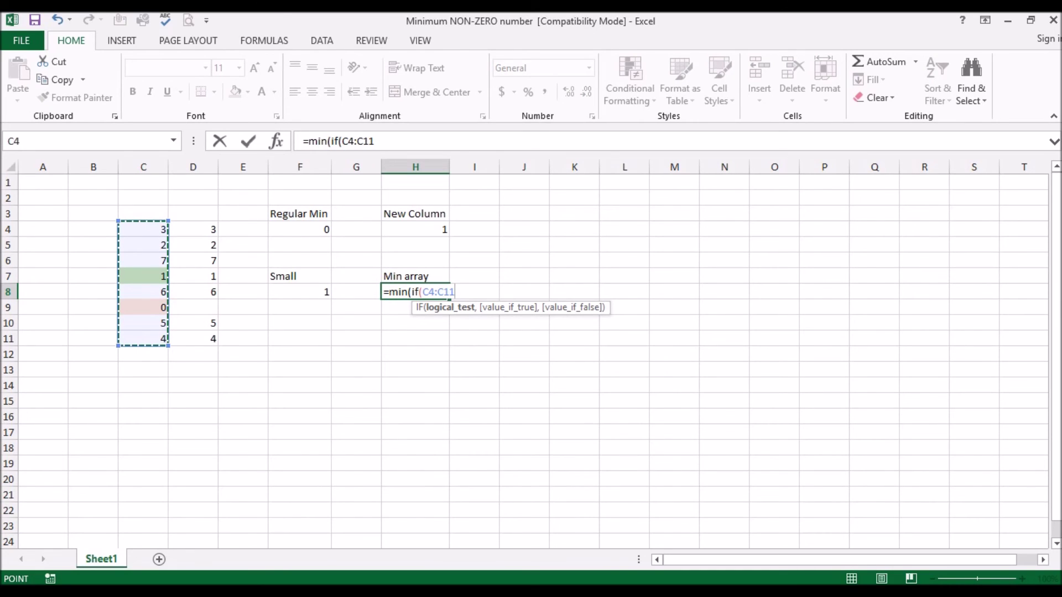
{"action": "type", "text": ">"}
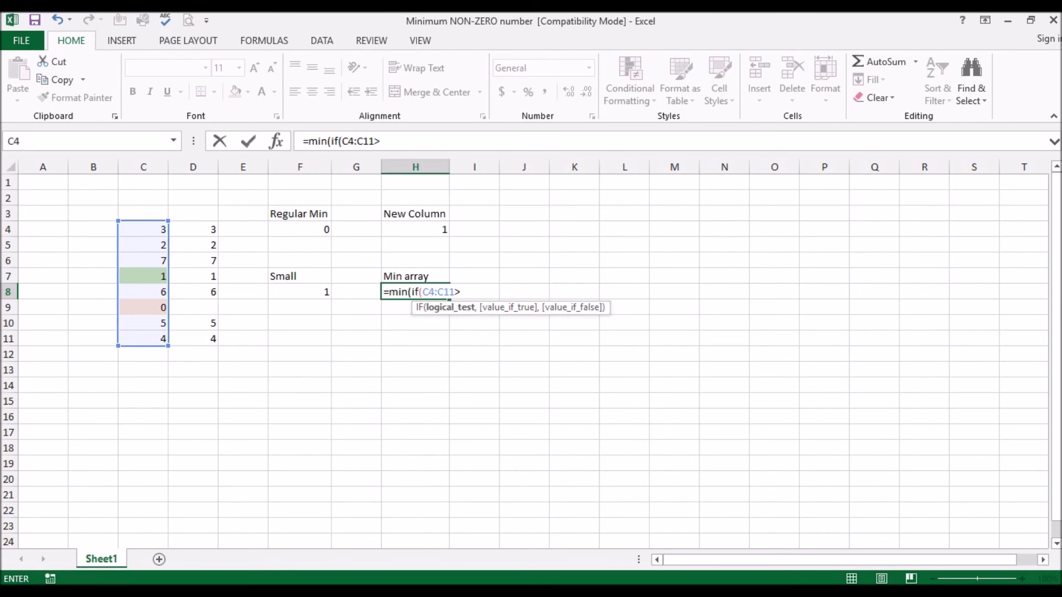
{"action": "type", "text": "0"}
{"action": "key", "text": "Return"}
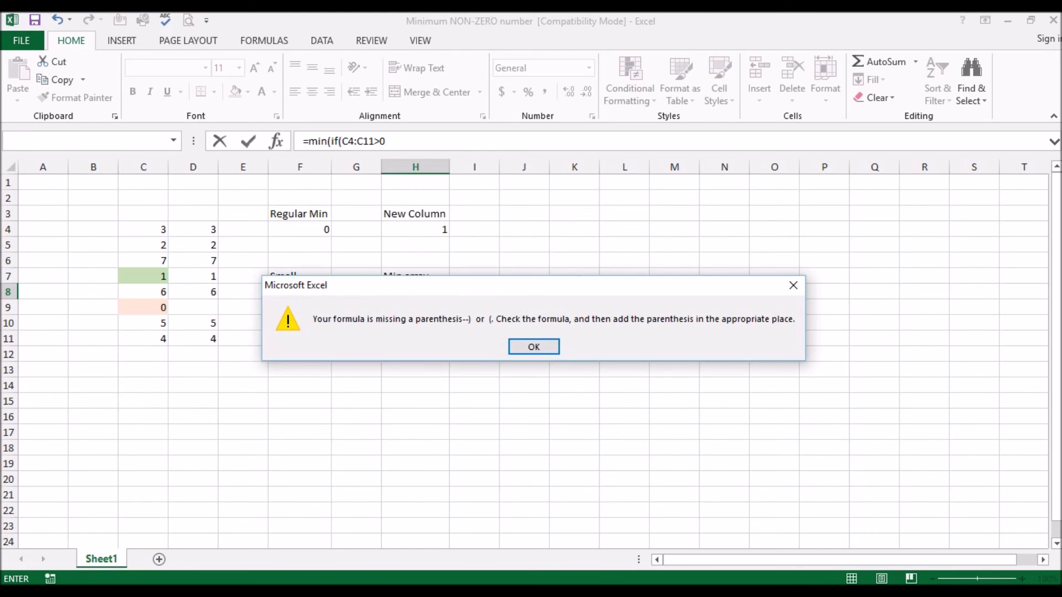
{"action": "key", "text": "Return"}
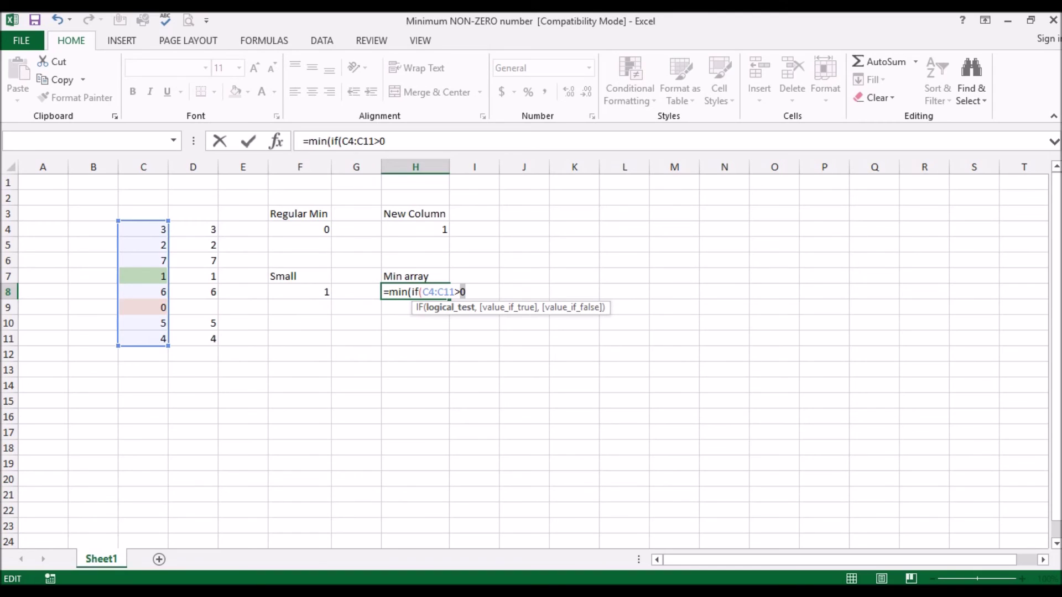
{"action": "type", "text": ","}
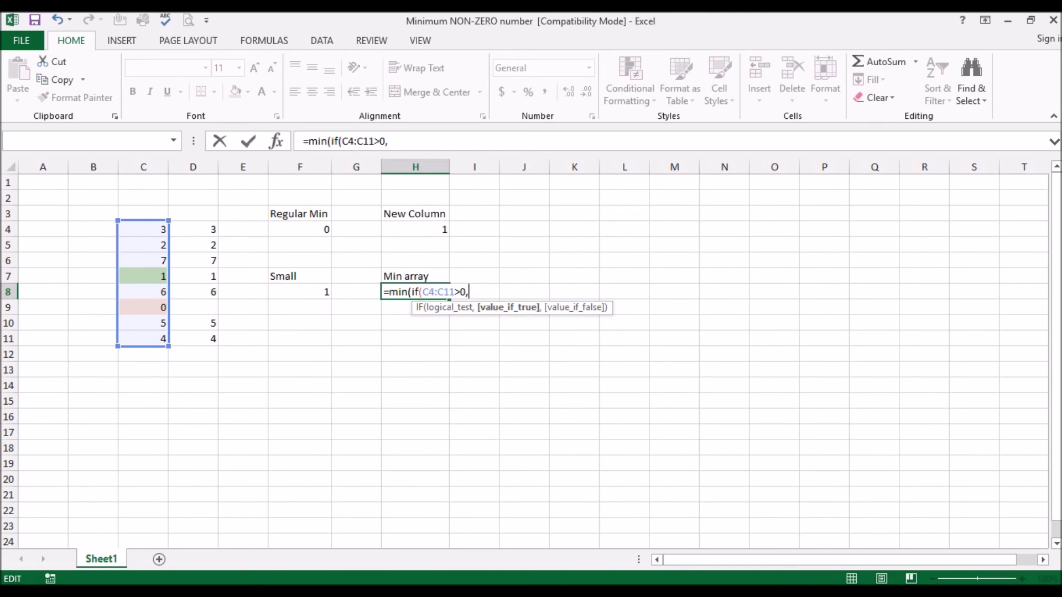
{"action": "left_click_drag", "start_coordinate": [147, 229], "coordinate": [147, 338]}
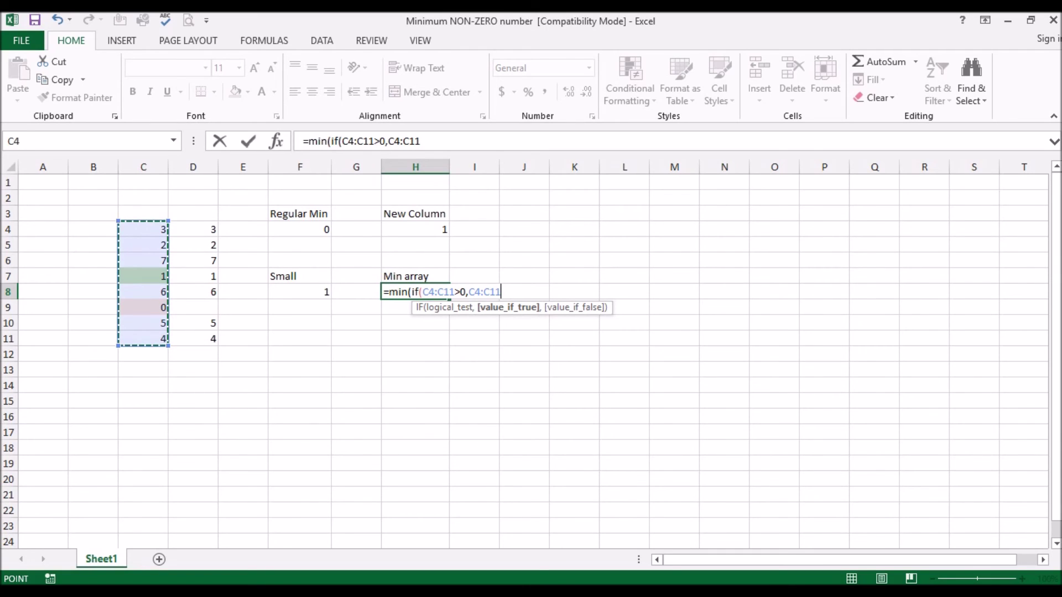
{"action": "type", "text": "))"}
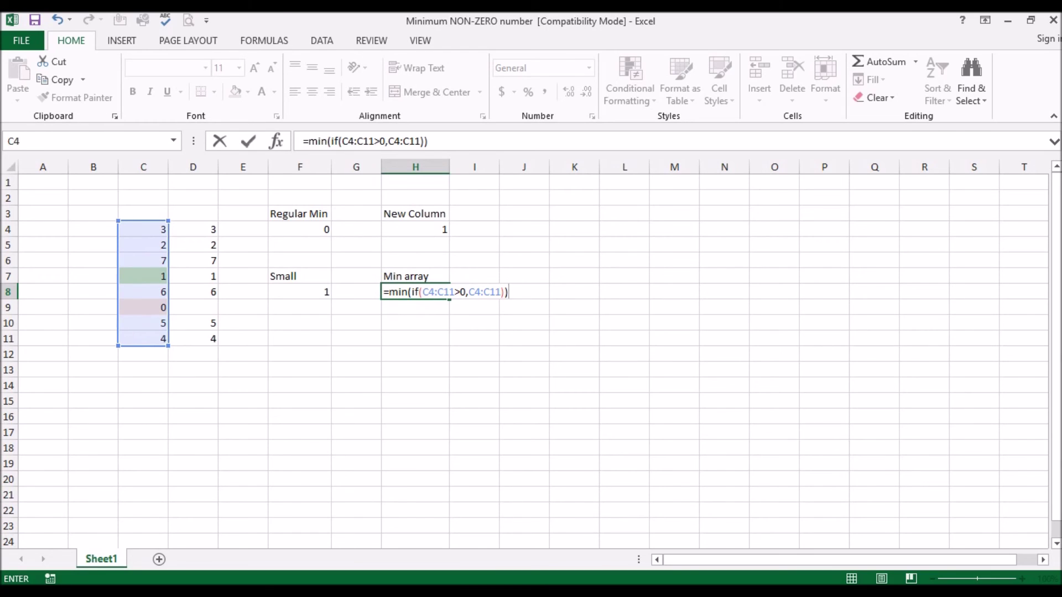
{"action": "key", "text": "Return"}
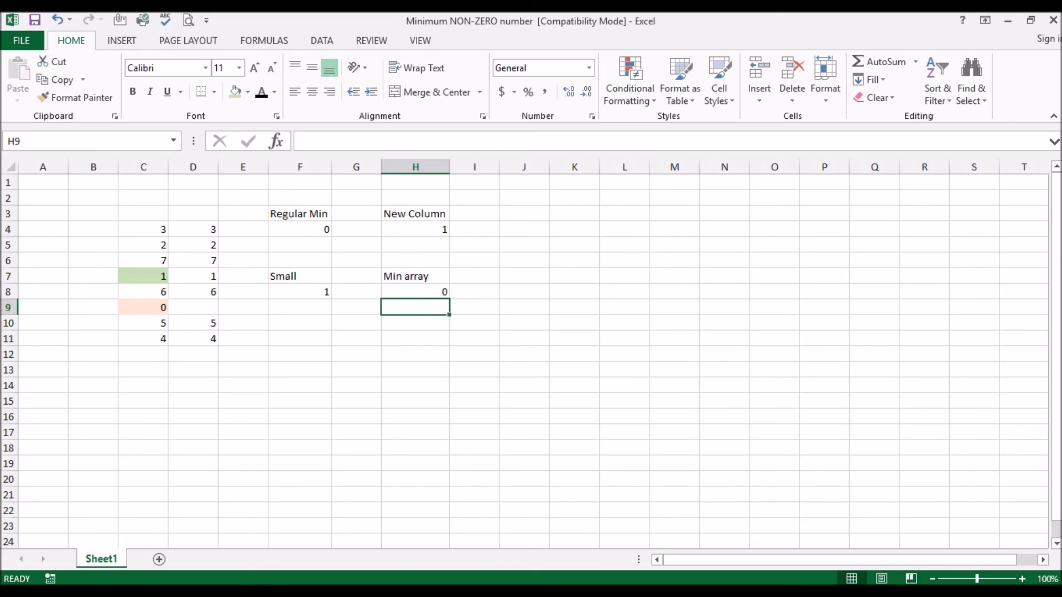
- Re-enter the H8 formula as an array formula with Ctrl+Shift+Enter so it returns 1
{"action": "left_click", "coordinate": [415, 291]}
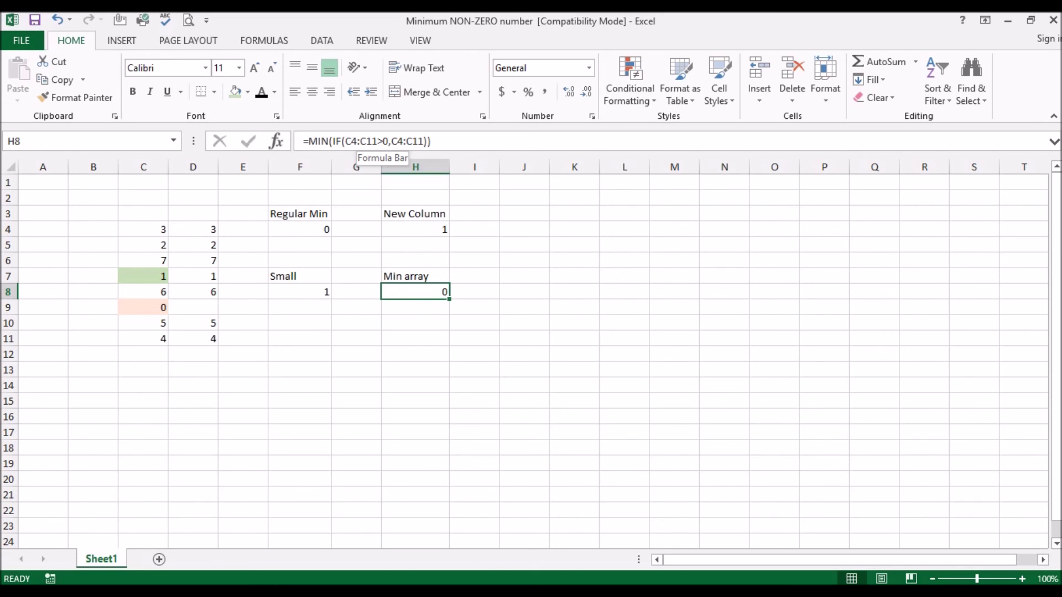
{"action": "left_click", "coordinate": [431, 141]}
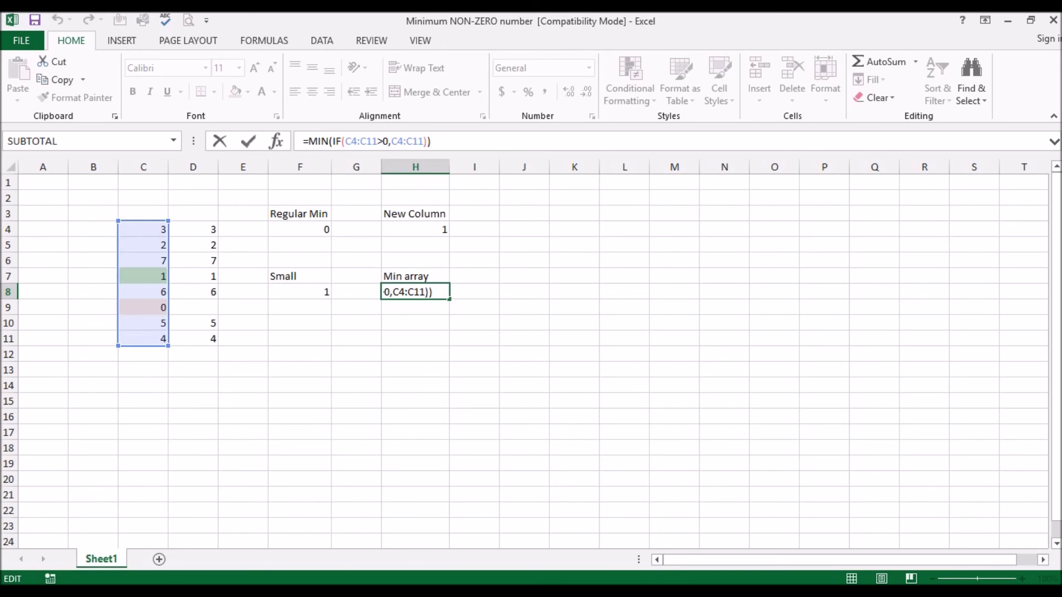
{"action": "key", "text": "ctrl+shift+Return"}
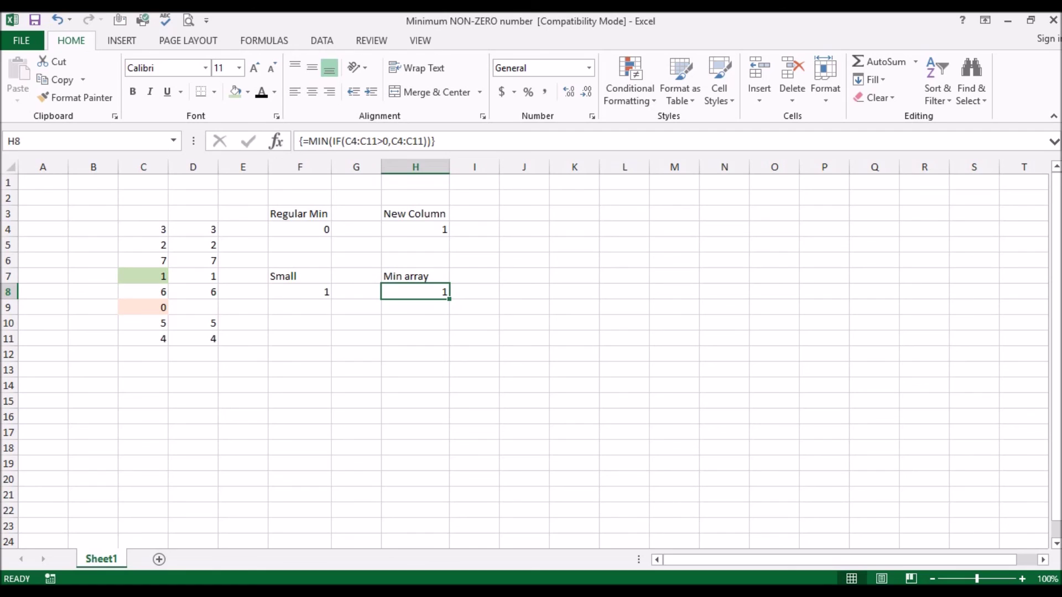
{"action": "left_click_drag", "start_coordinate": [299, 276], "coordinate": [299, 291]}
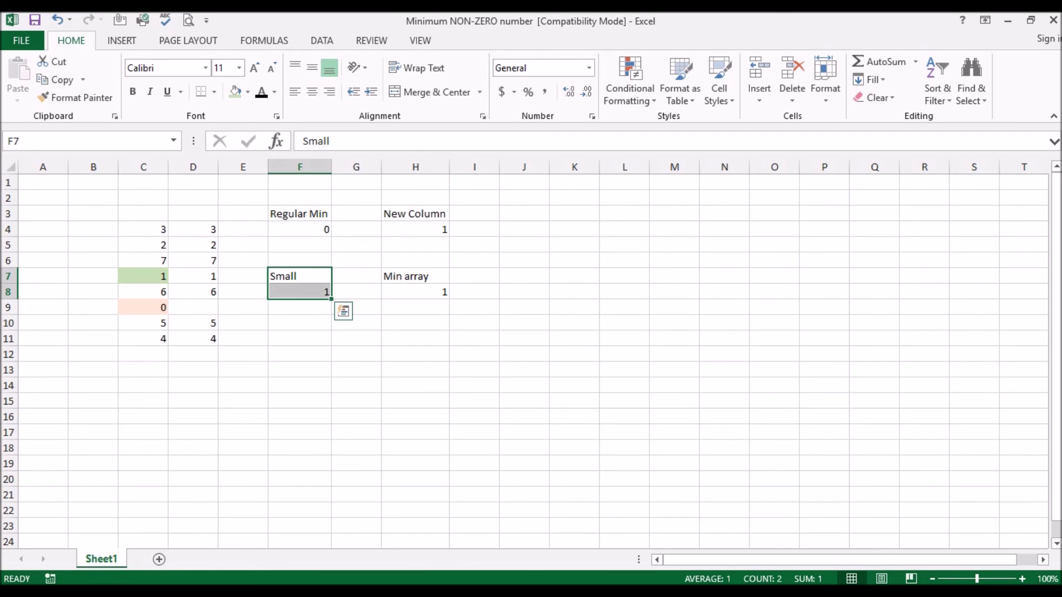